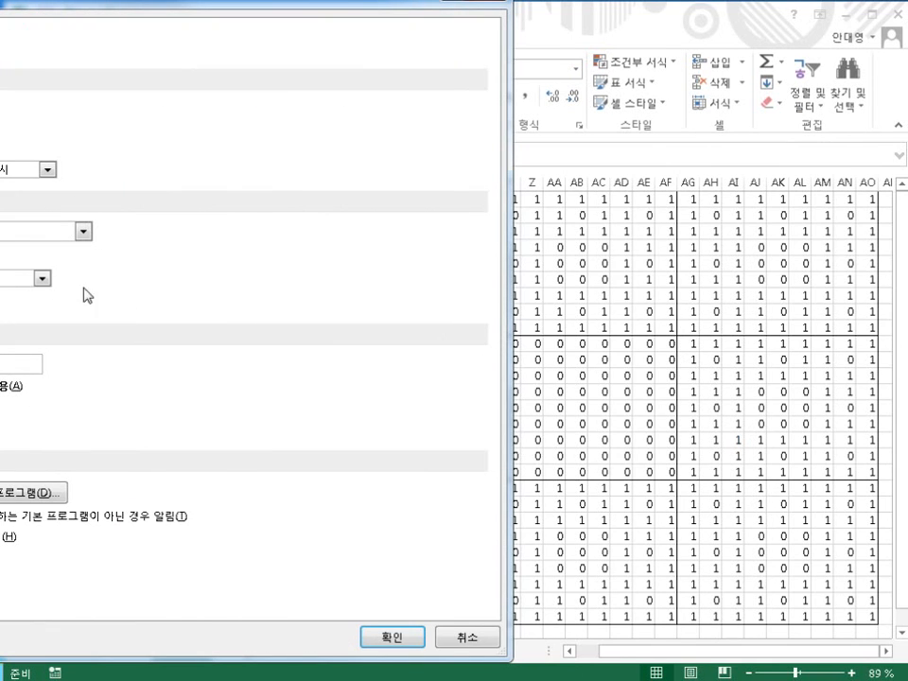
- Turn off the advanced display option that shows a zero in Sheet2 cells with zero value
drag(10, 14, 363, 23)
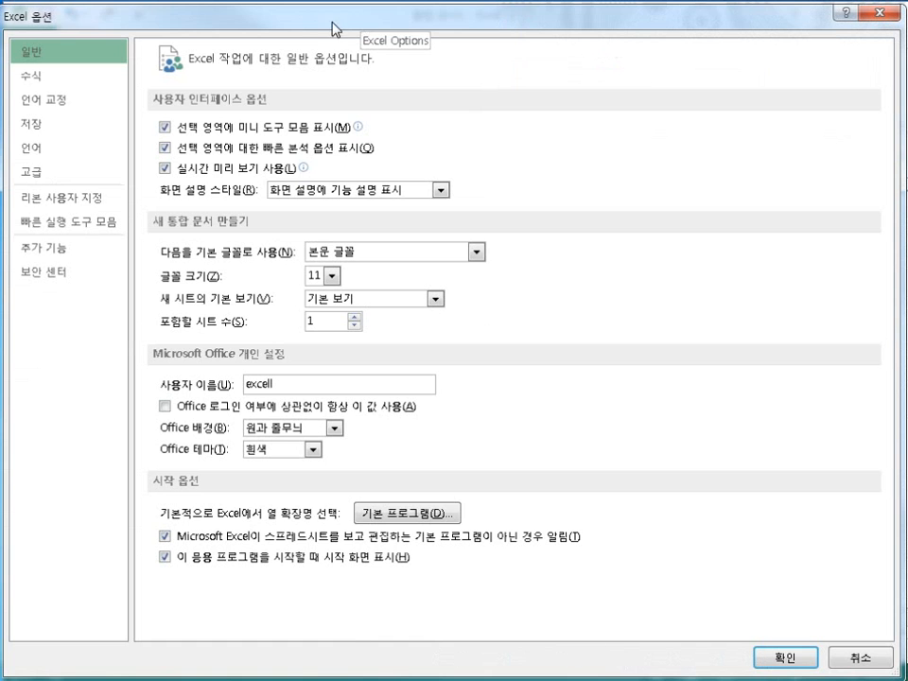
click(39, 174)
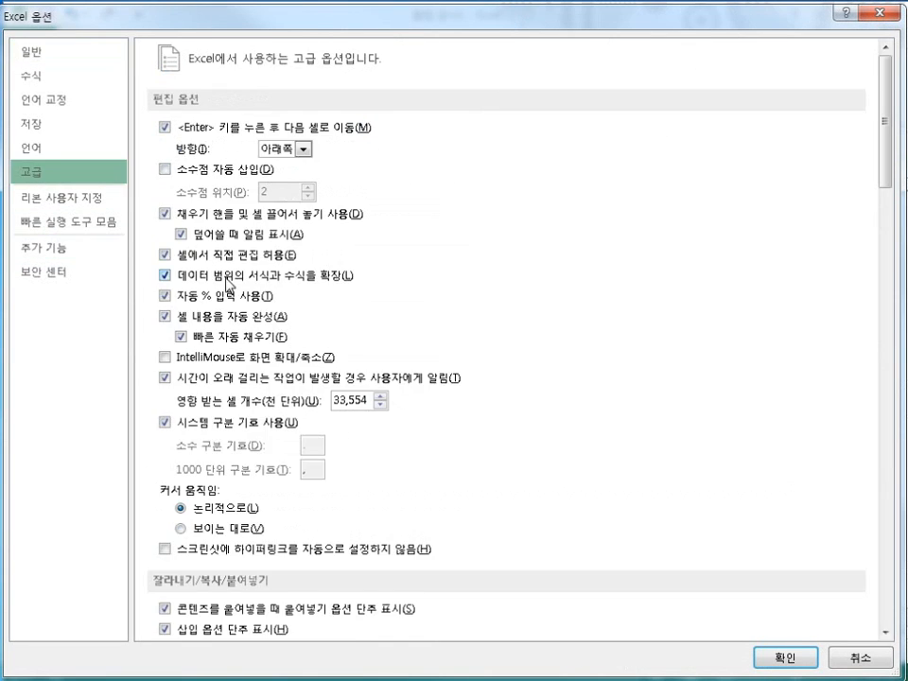
scroll(438, 379, down, 5)
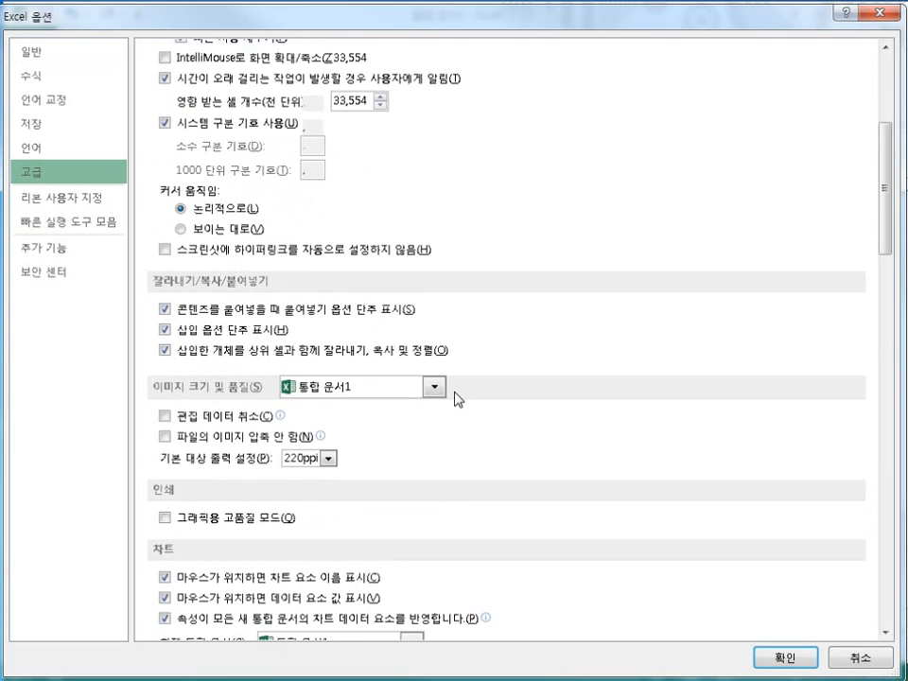
scroll(455, 398, down, 9)
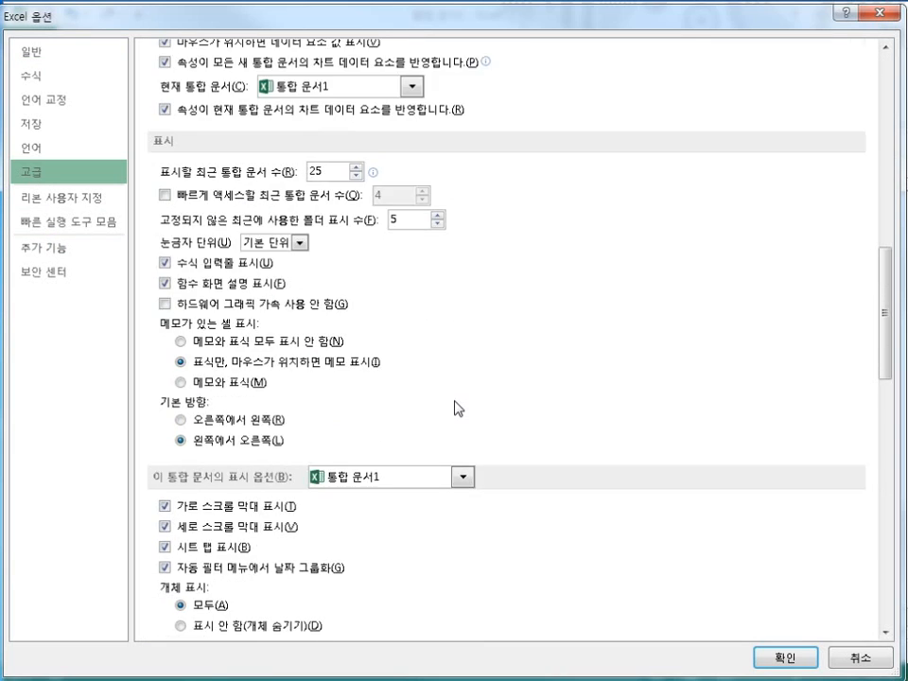
scroll(458, 408, down, 4)
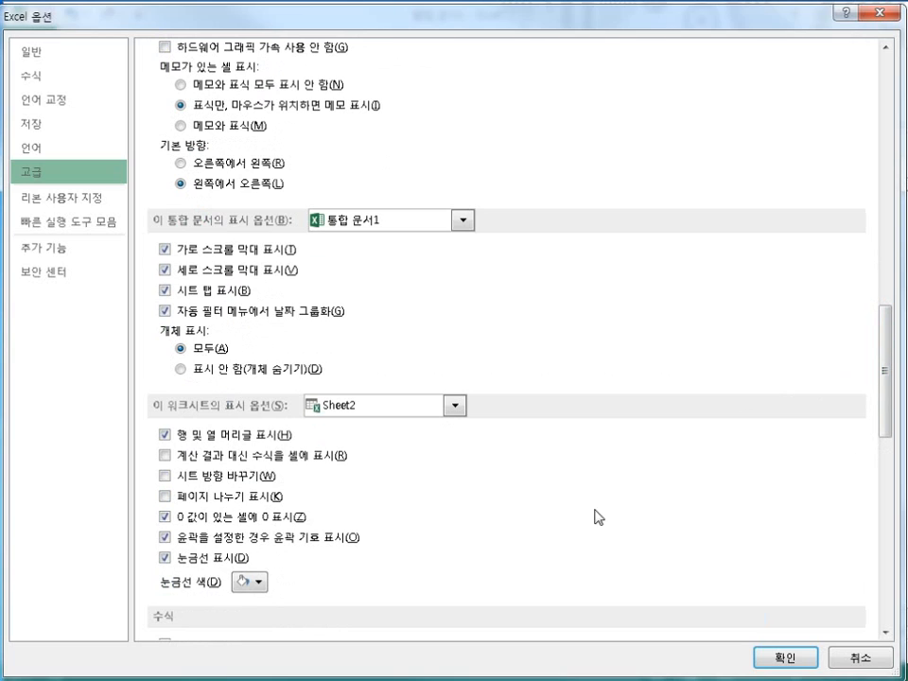
click(165, 518)
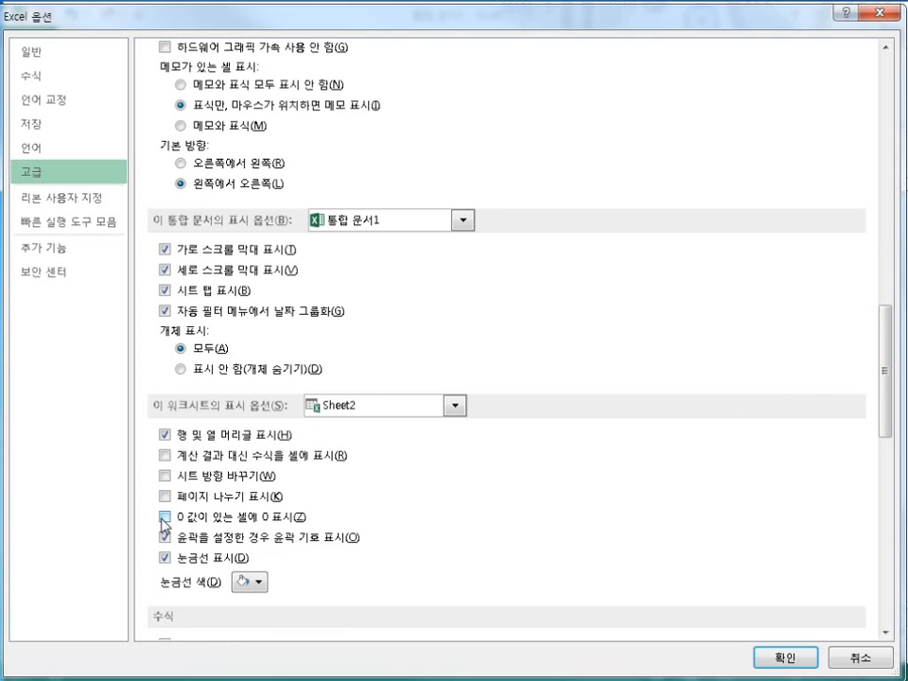
click(794, 660)
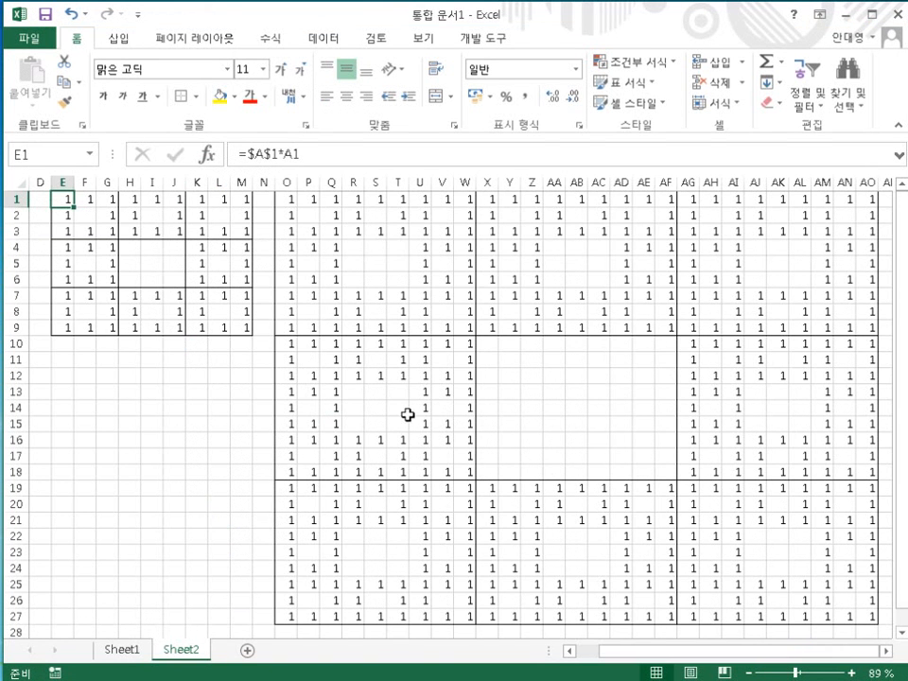
click(407, 414)
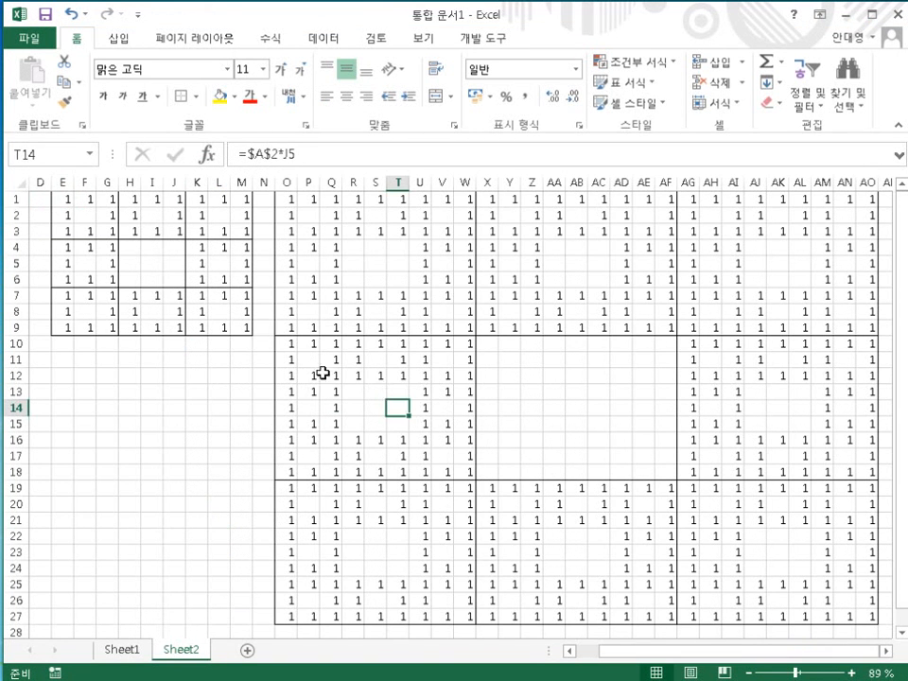
click(223, 326)
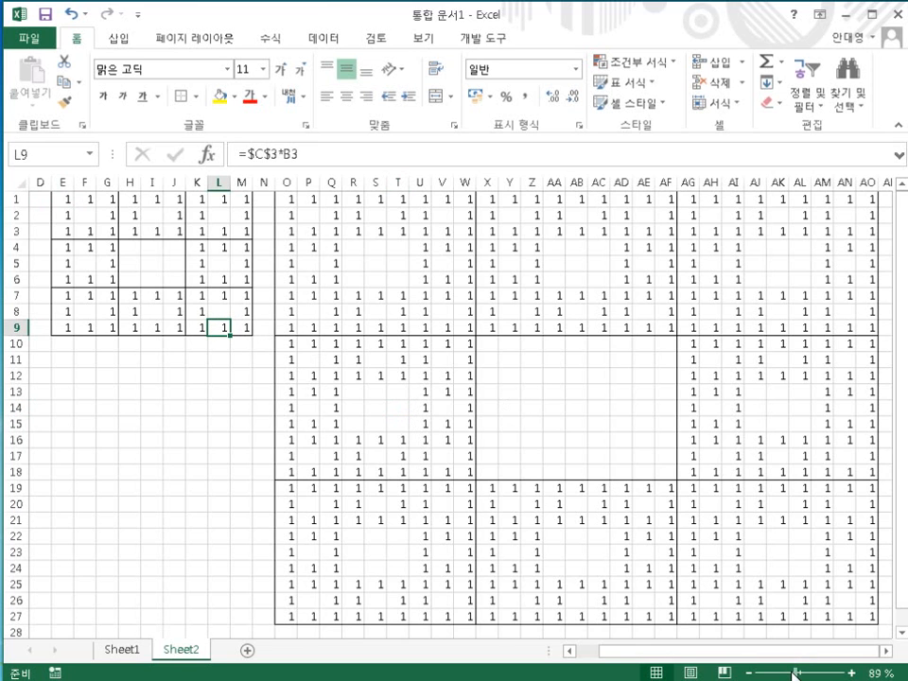
- Start a Greater Than conditional formatting rule on A1:AO27 with a threshold of 0
drag(797, 672, 791, 674)
click(383, 382)
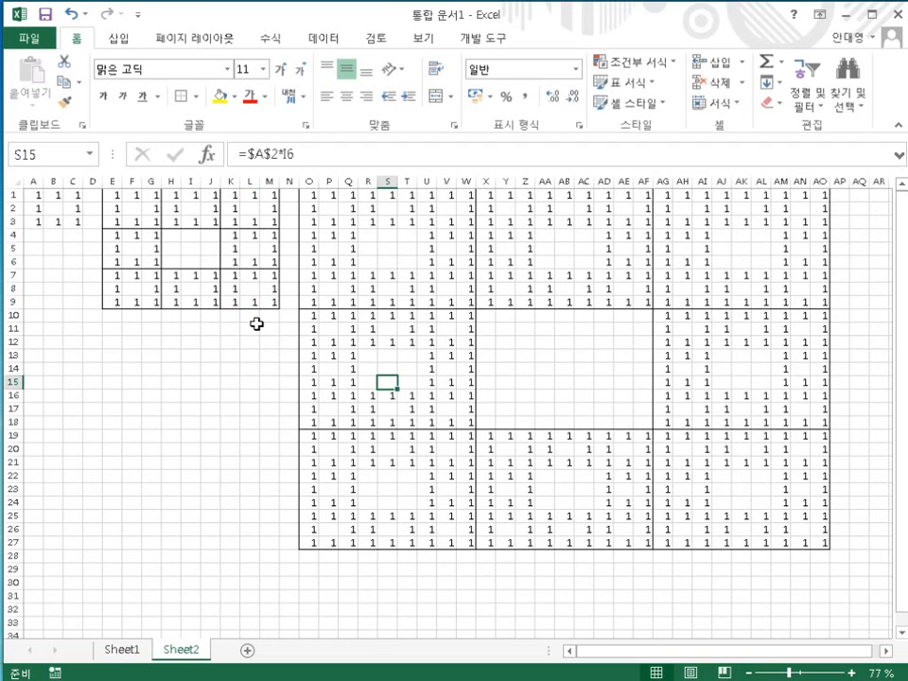
click(251, 316)
drag(32, 196, 813, 543)
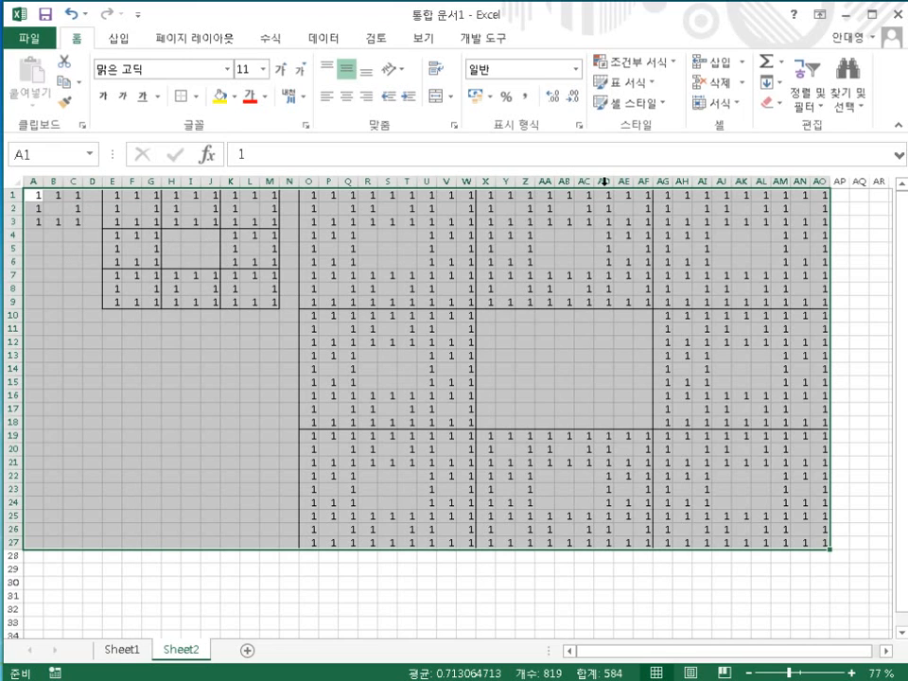
click(679, 68)
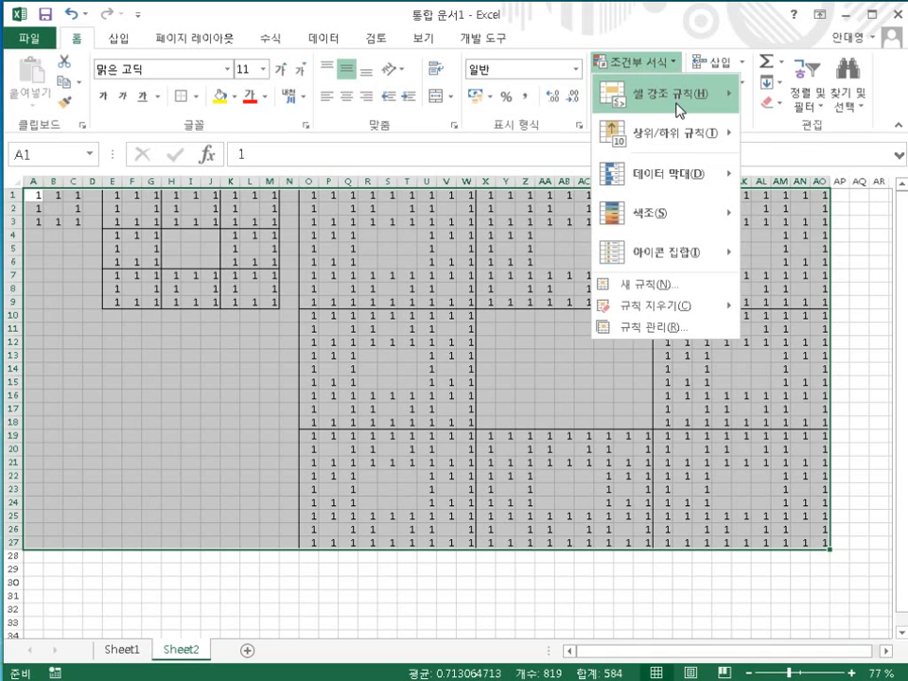
mouse_move(681, 105)
click(782, 97)
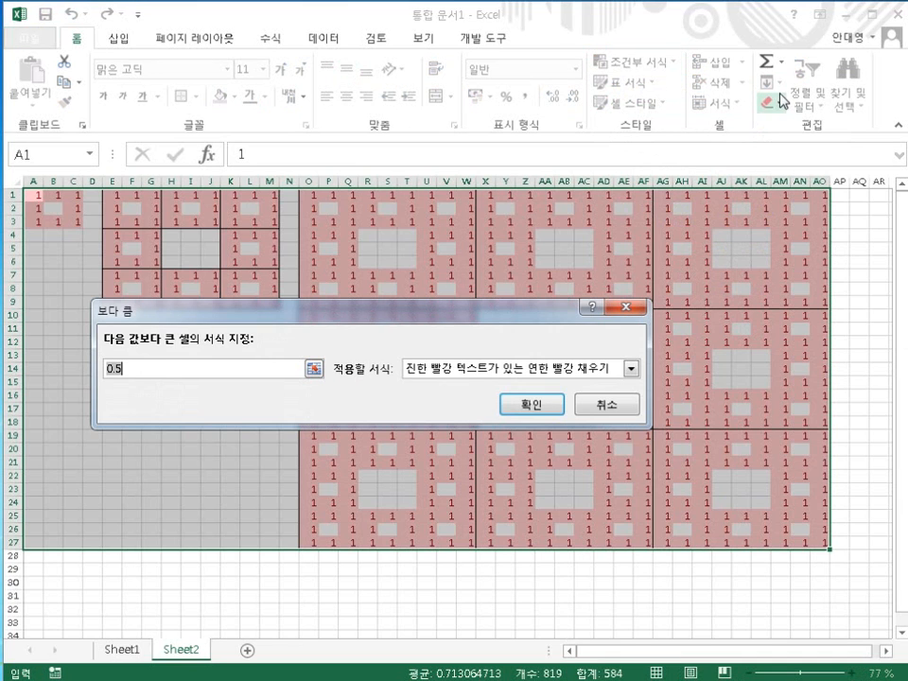
text(0)
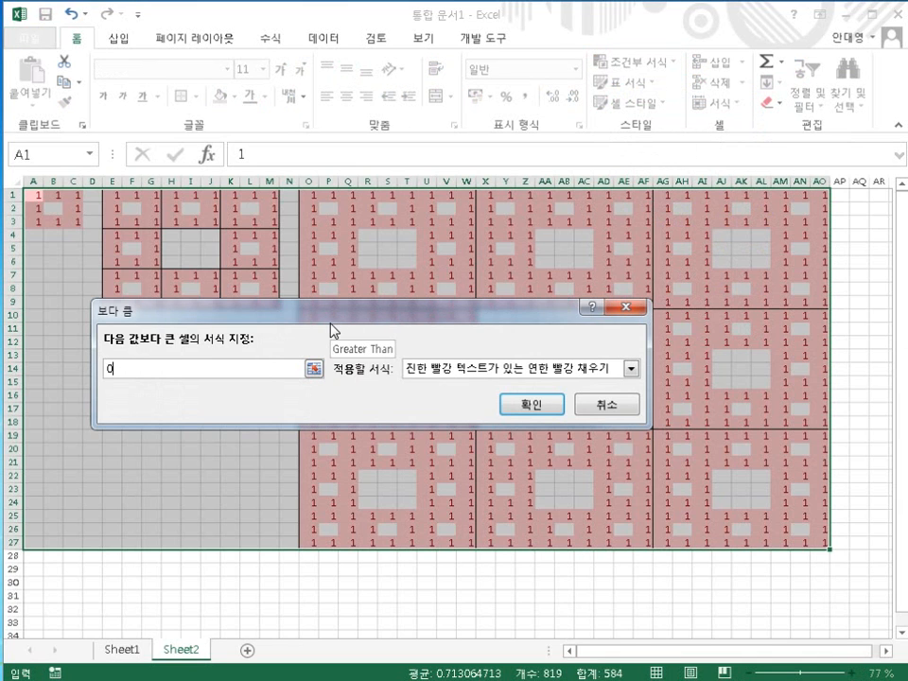
- Give the Greater Than rule a custom format with a light blue fill and apply it
click(631, 369)
click(498, 488)
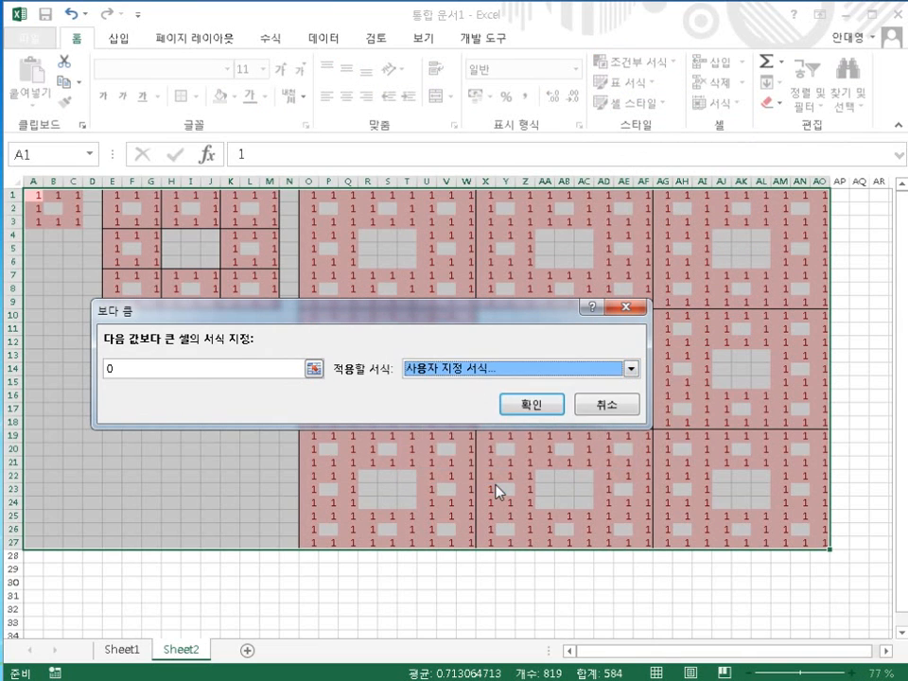
click(315, 155)
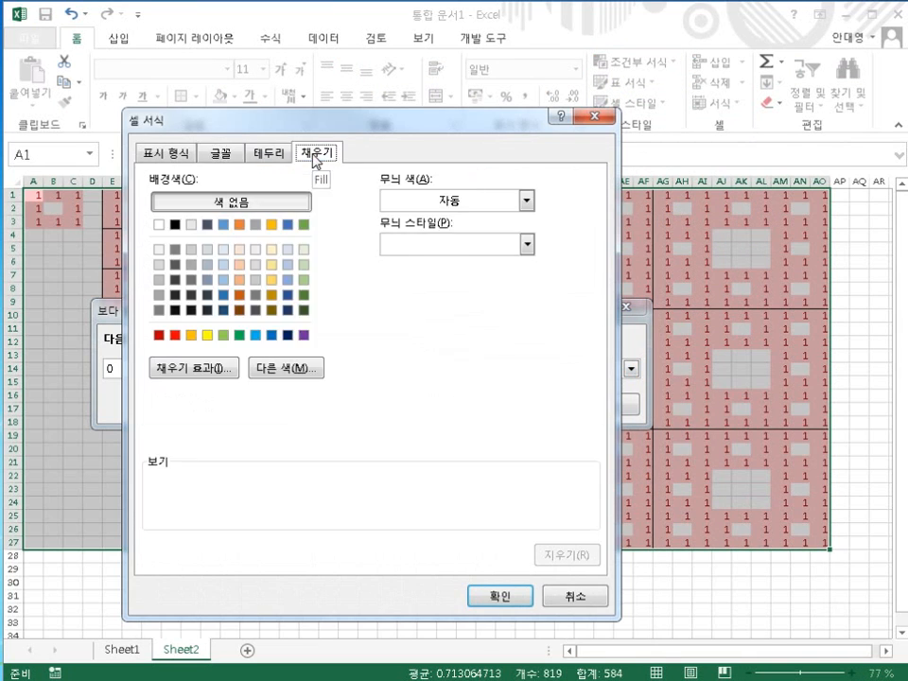
click(255, 336)
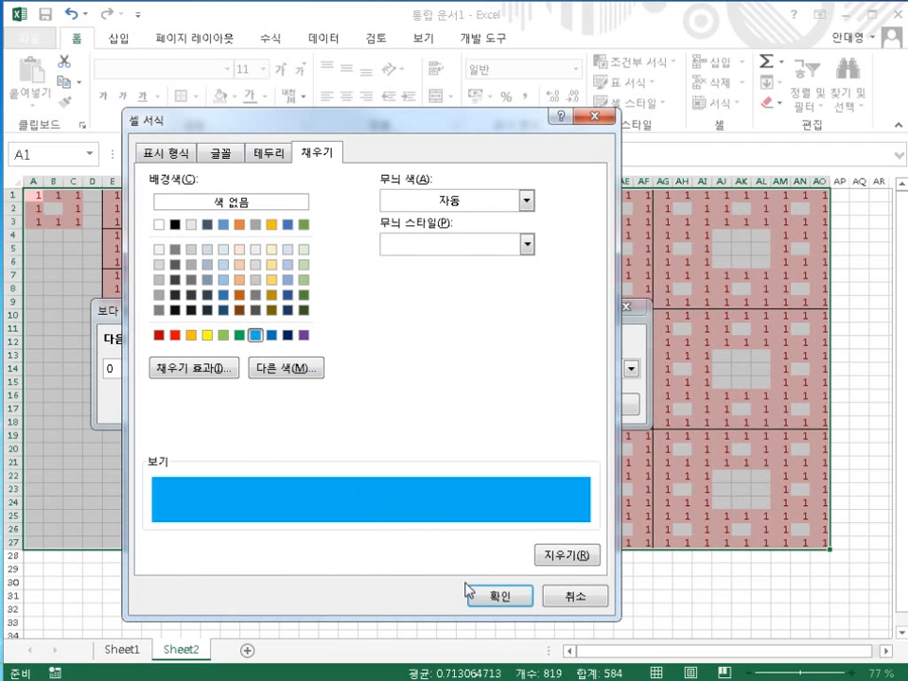
click(492, 597)
click(543, 406)
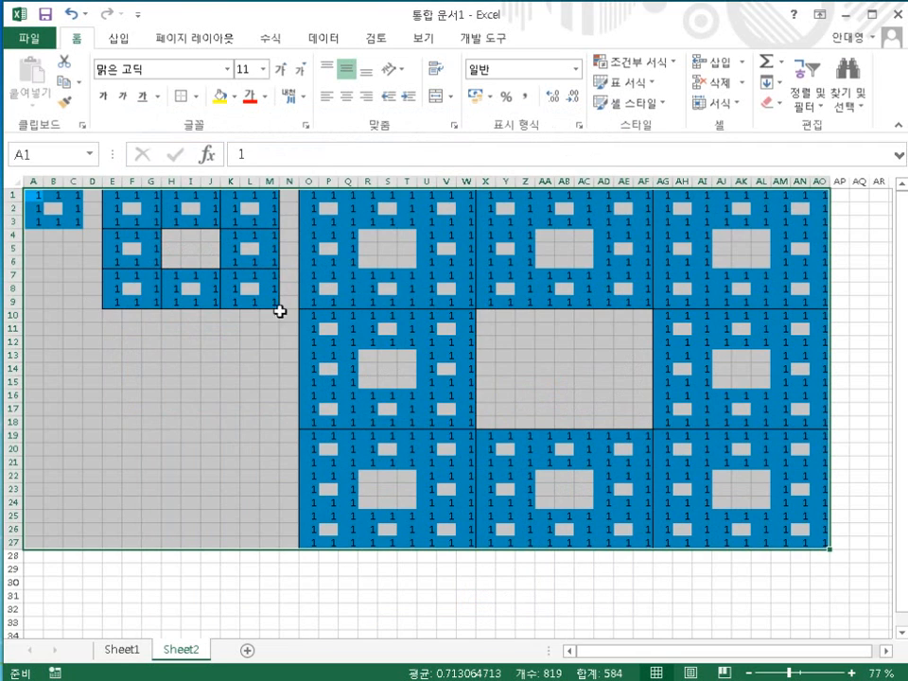
- Set the seed pattern cells B1 and C1 to 0
click(210, 274)
click(33, 195)
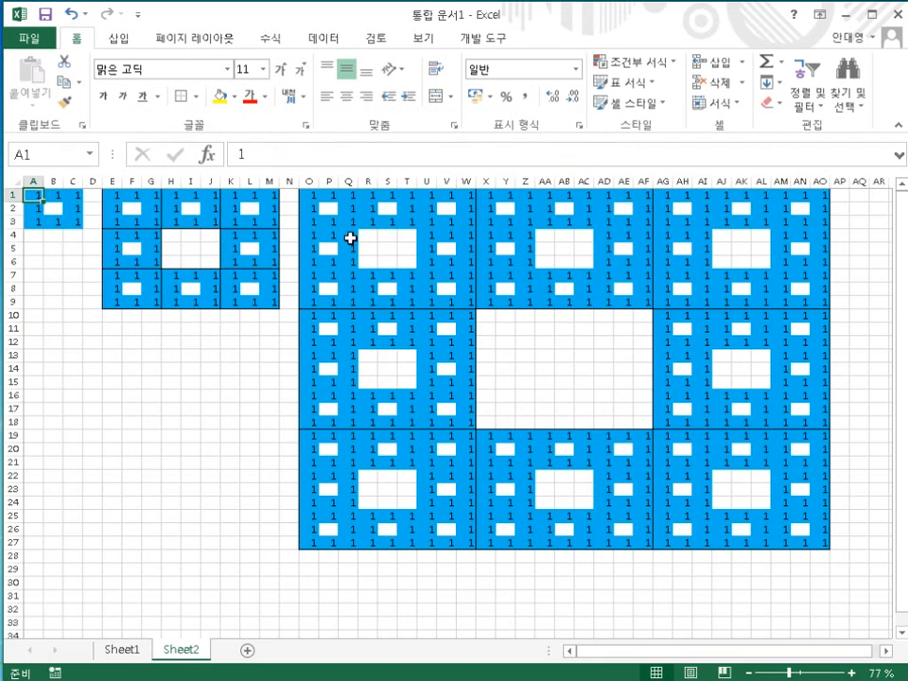
key(Right)
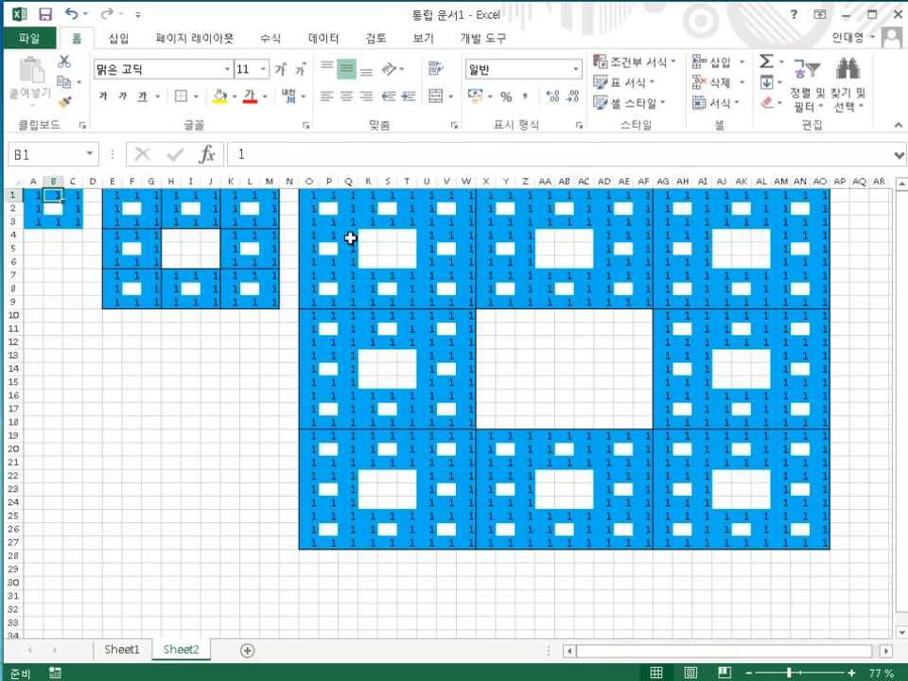
text(0)
key(Return)
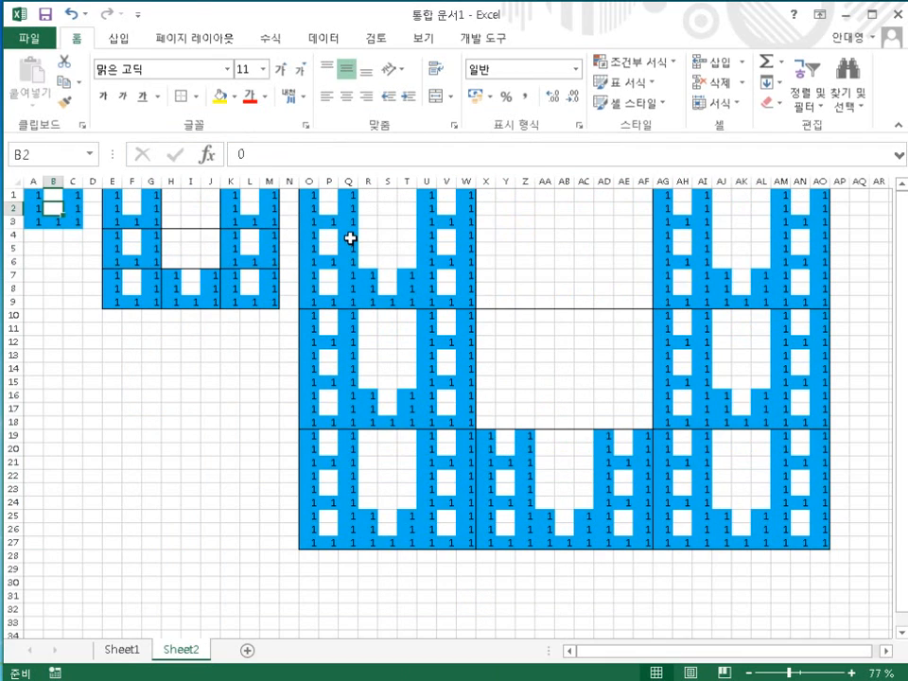
key(Down)
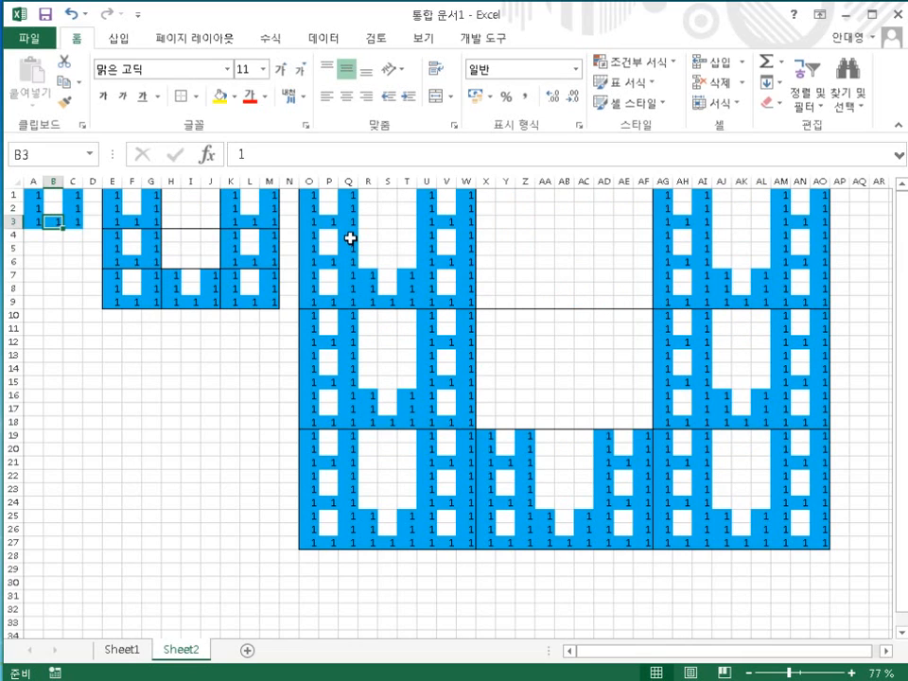
key(Up)
key(Up)
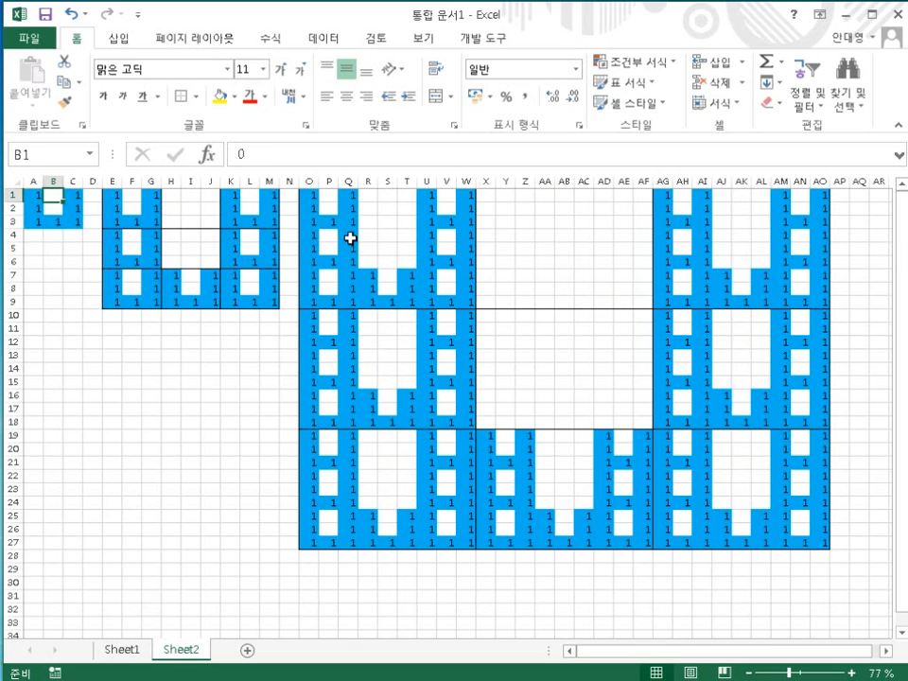
key(Right)
text(0)
key(Return)
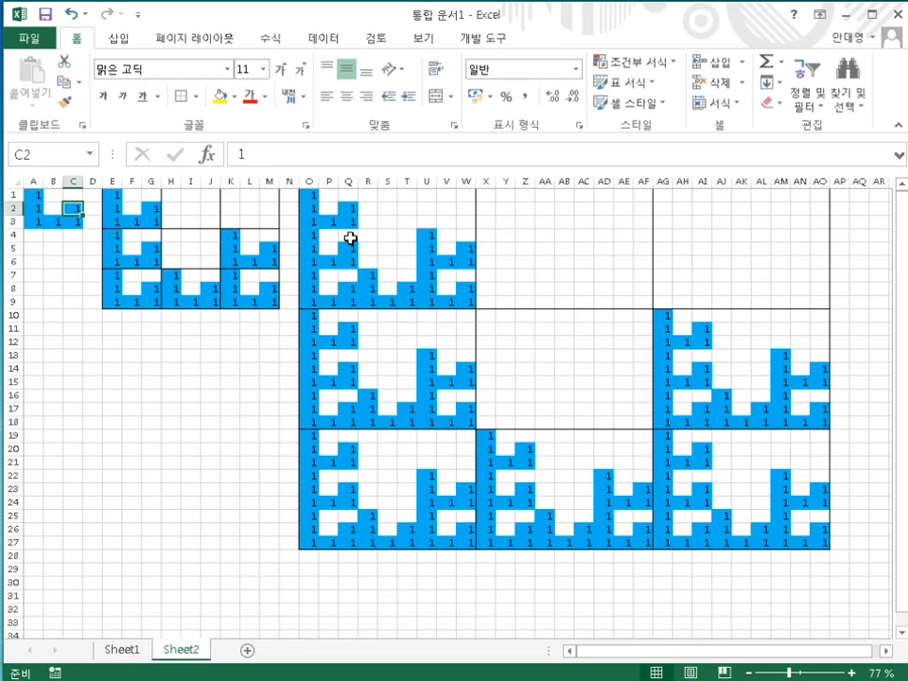
- Set C1, B1 and the centre cell B2 to 1 so the whole seed block A1:C3 is filled
key(Up)
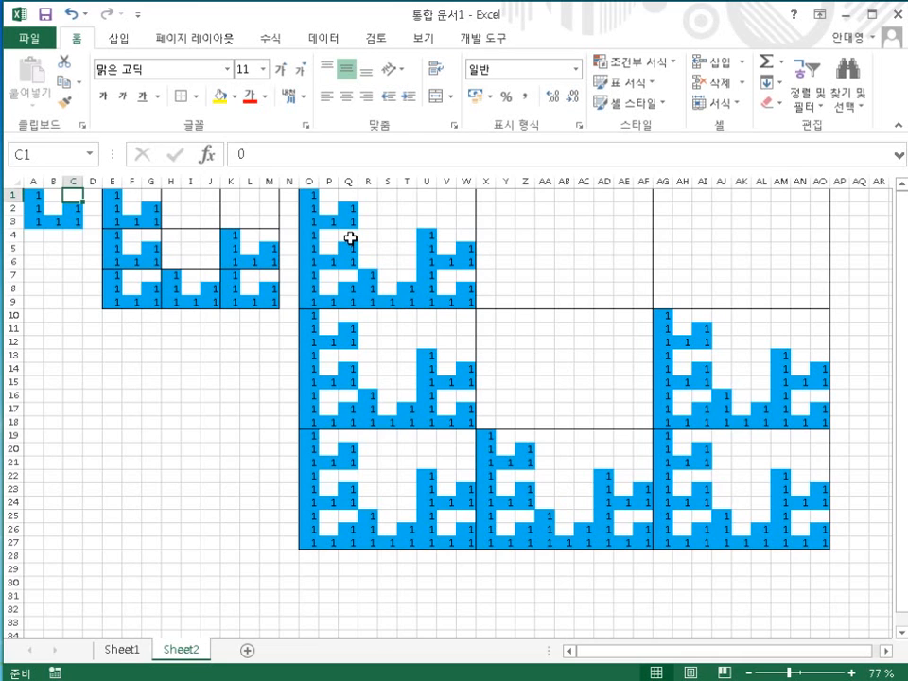
text(1)
key(Left)
text(1)
key(Return)
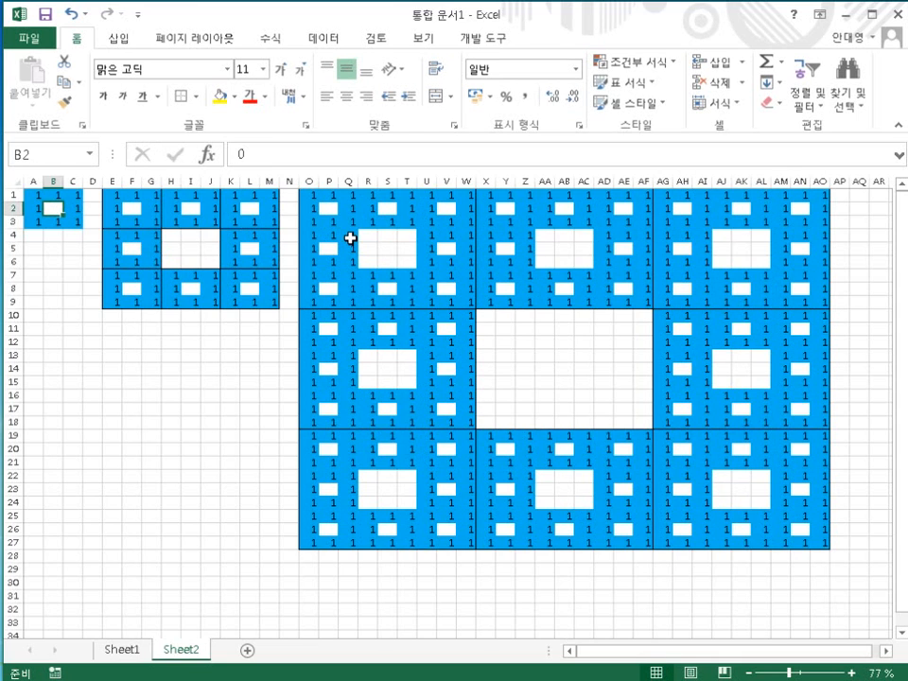
text(1)
key(Left)
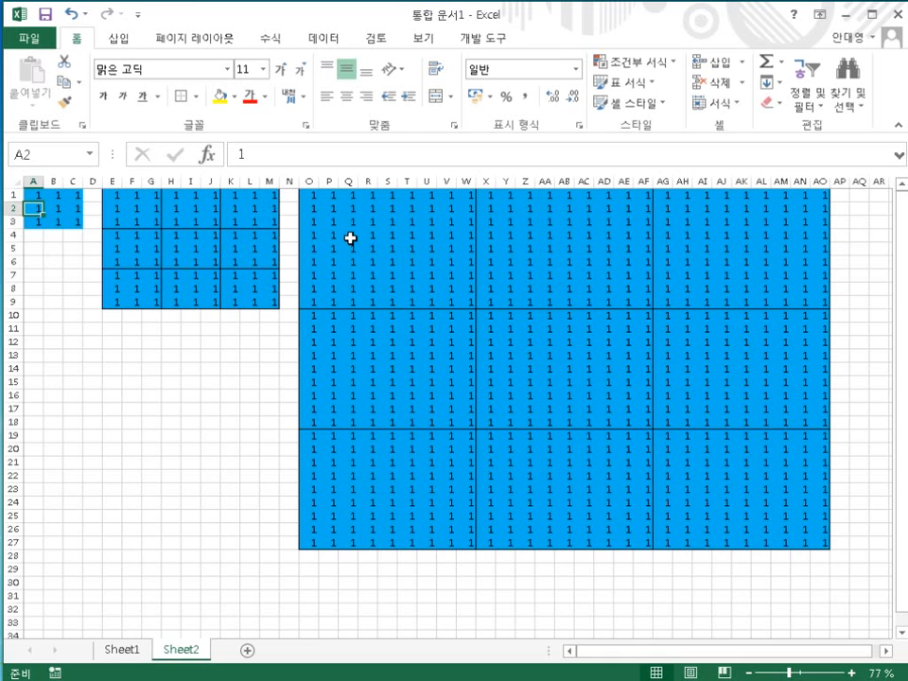
- Set the four corner cells of the seed block, A1, C1, C3 and A3, to 0
key(Up)
text(0)
key(Return)
key(Up)
key(Right)
key(Right)
text(0)
key(Return)
key(Down)
text(0)
key(Left)
key(Left)
text(0)
key(Return)
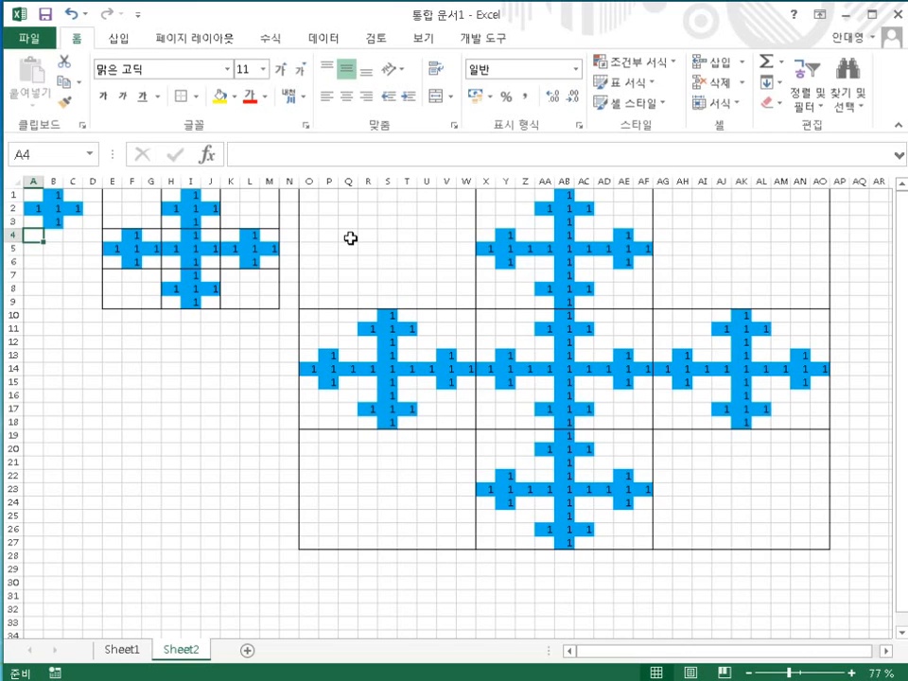
- Set the centre cell B2 of the seed block to 2
key(Up)
key(Up)
key(Up)
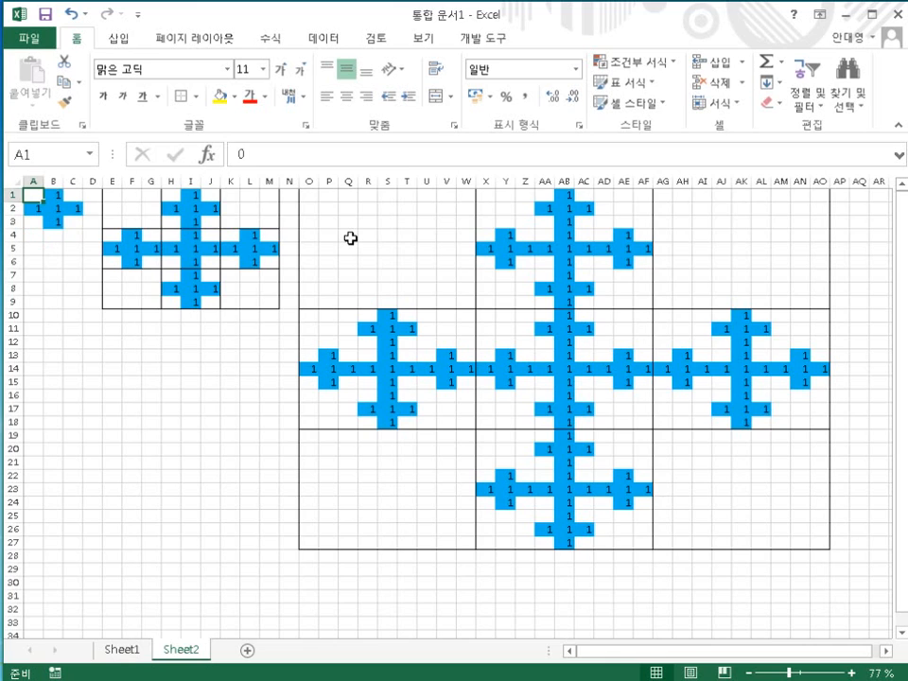
key(Right)
key(Down)
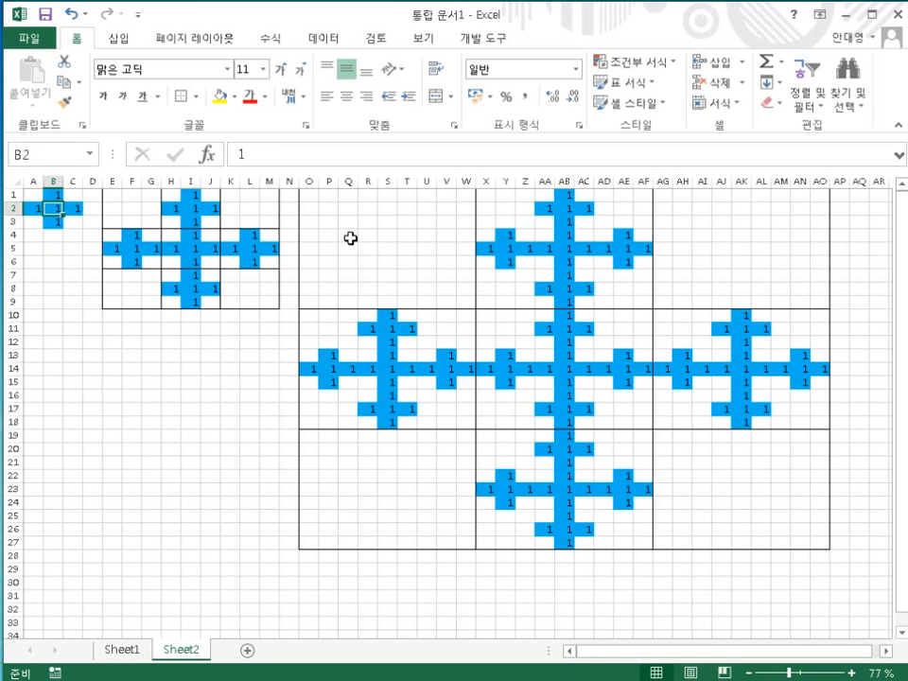
text(2)
key(Return)
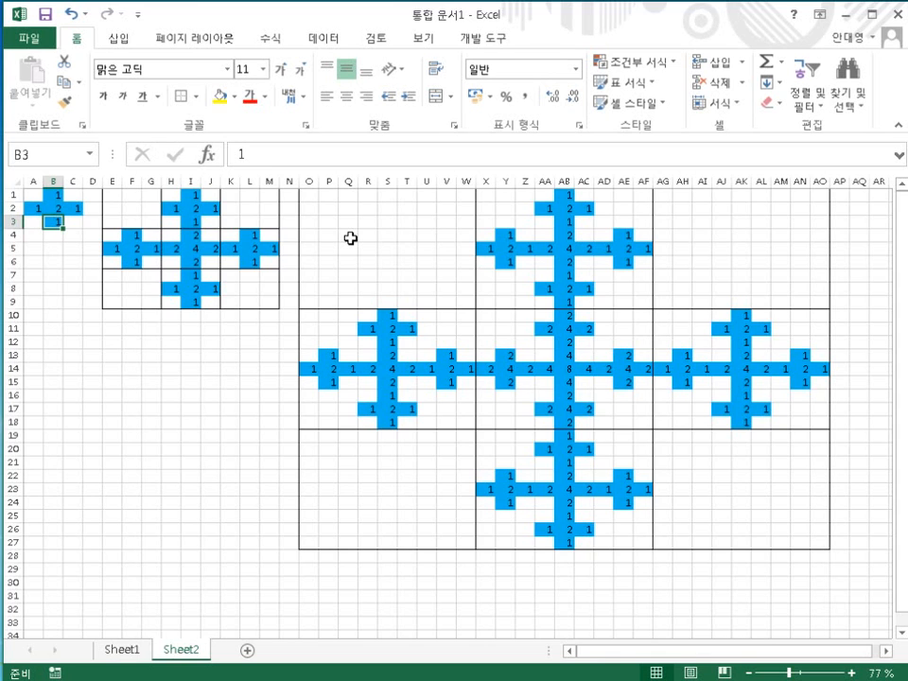
- Insert a 3-D Column chart based on the range A1:AO27
drag(821, 547, 24, 190)
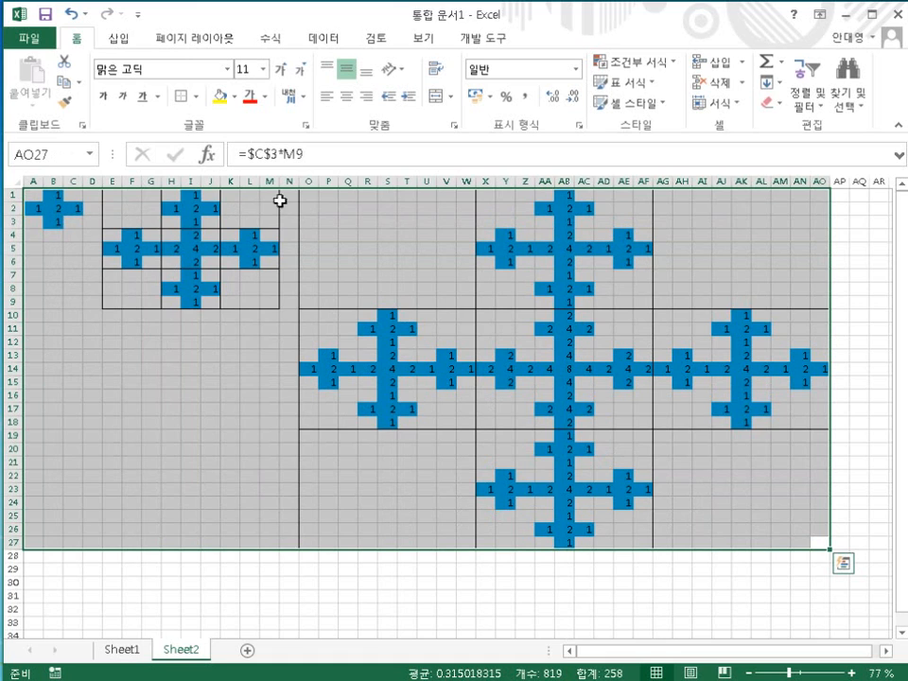
click(125, 41)
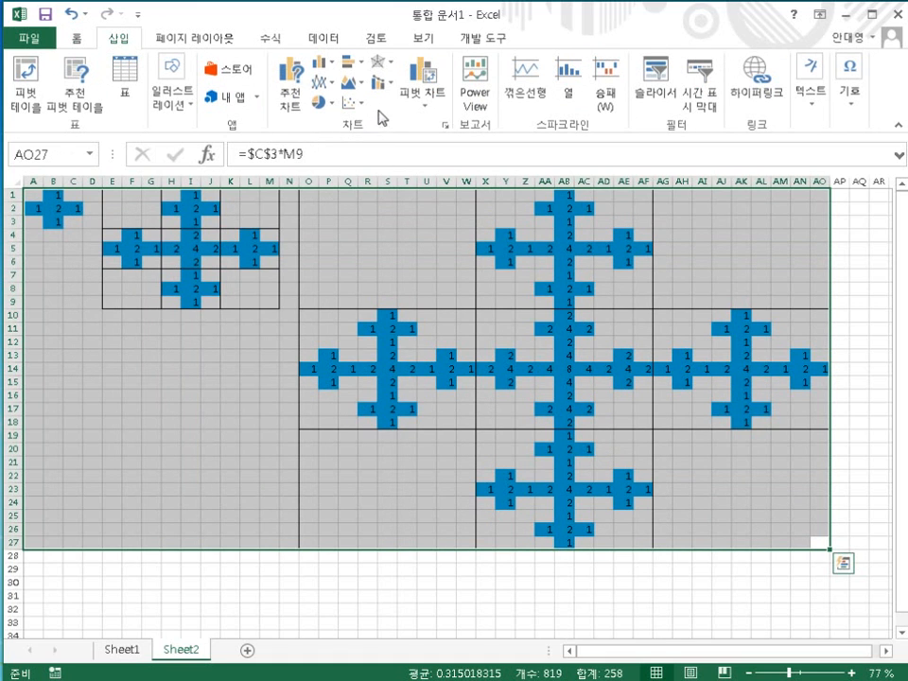
click(331, 66)
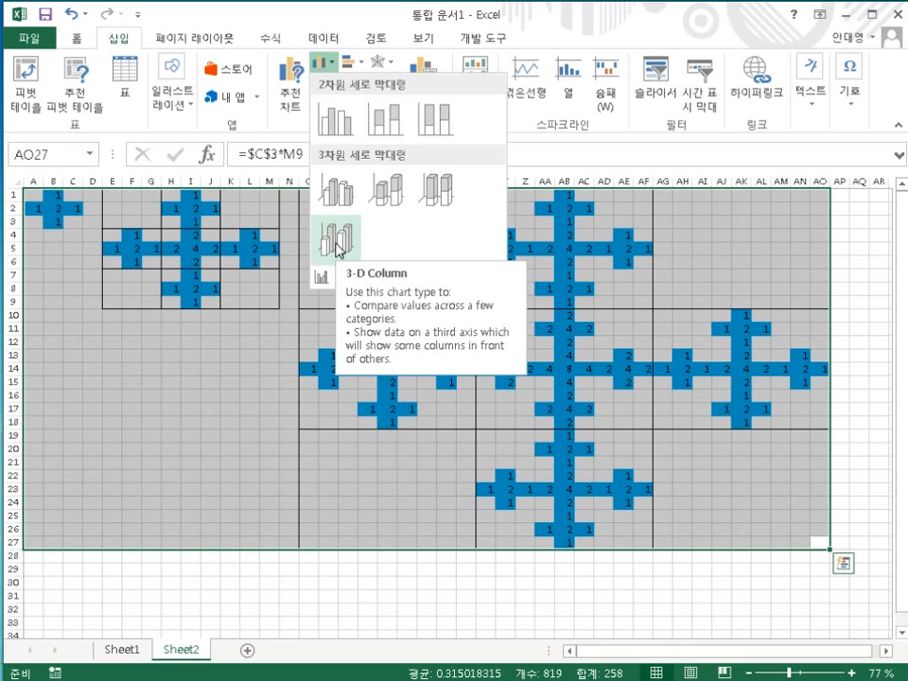
click(338, 248)
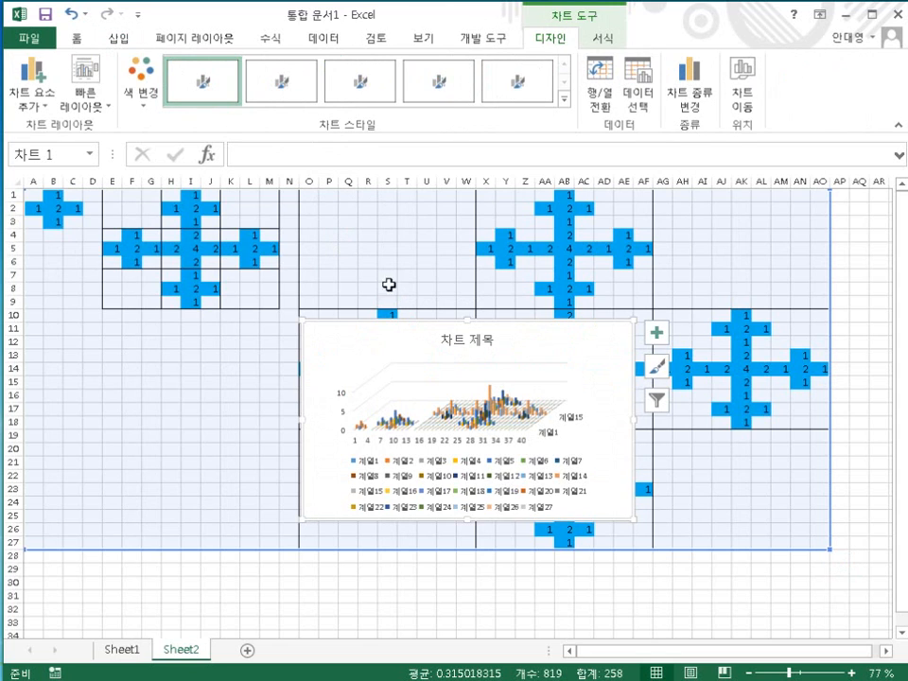
- Remove the chart's legend and place the chart, enlarged, over the empty area below the 9x9 block, spanning about A14 to W32
click(529, 491)
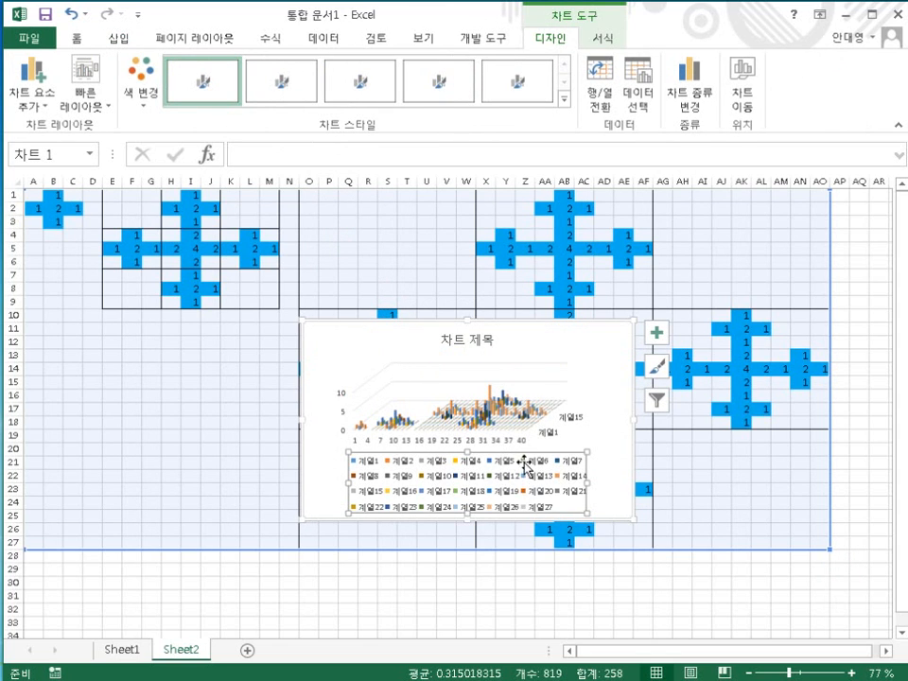
key(Delete)
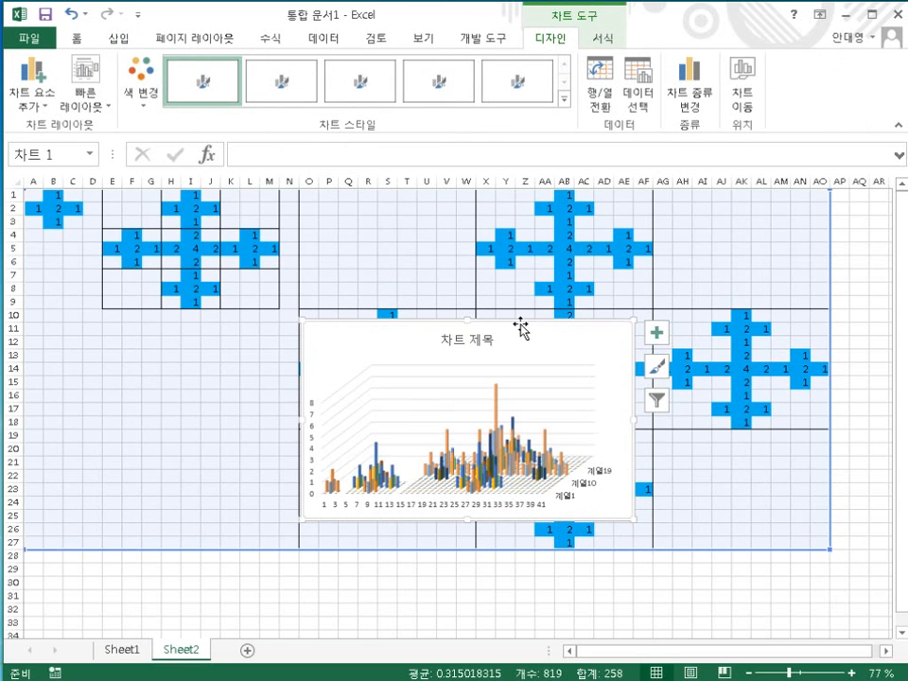
drag(519, 327, 251, 368)
drag(365, 565, 503, 621)
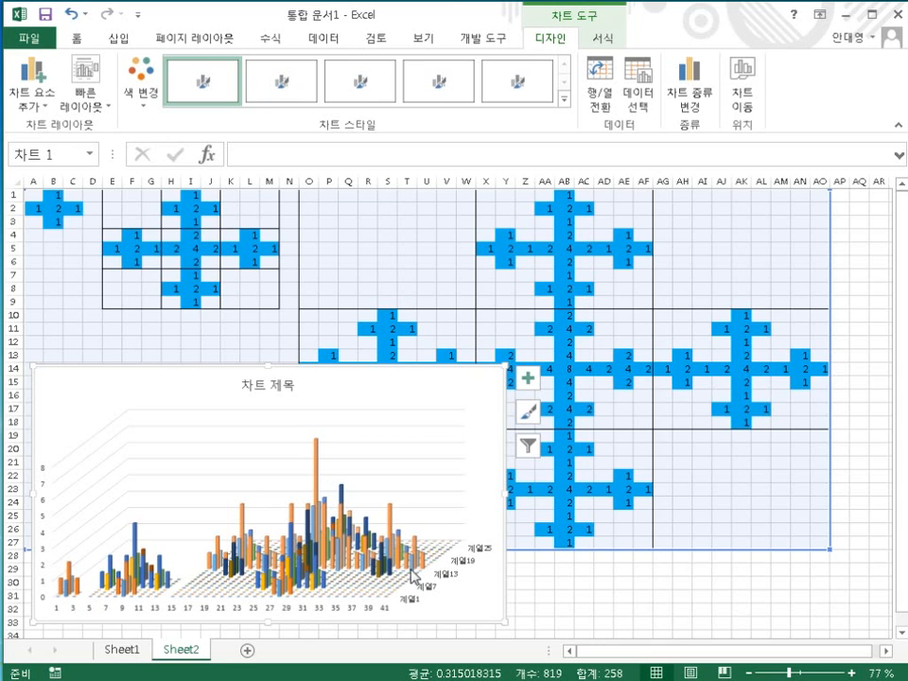
- Set the upper corner cells of the seed block, A1 to 3 and C1 to 2
click(54, 195)
click(33, 195)
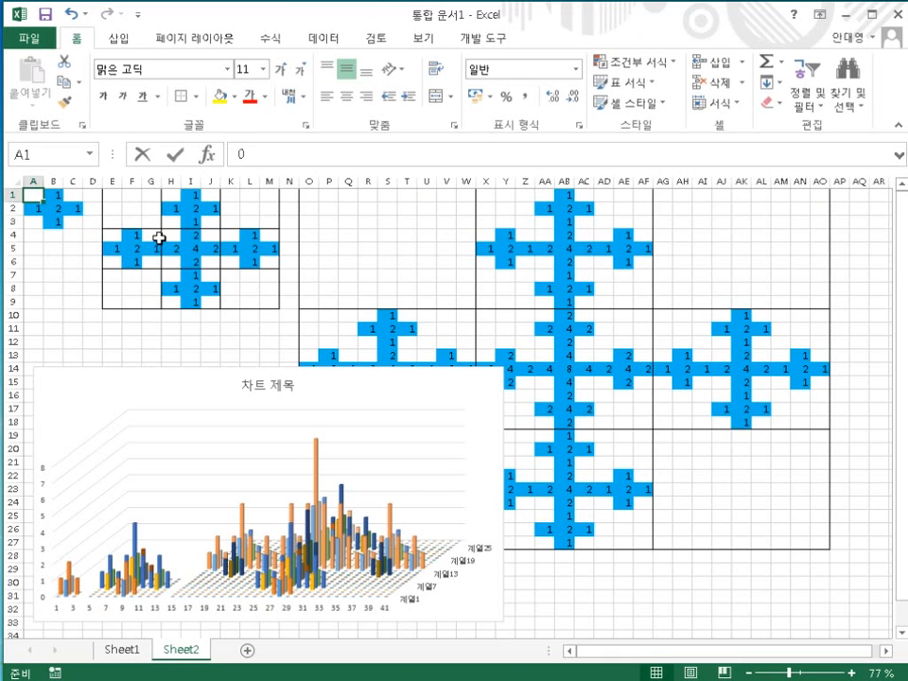
text(3)
click(68, 249)
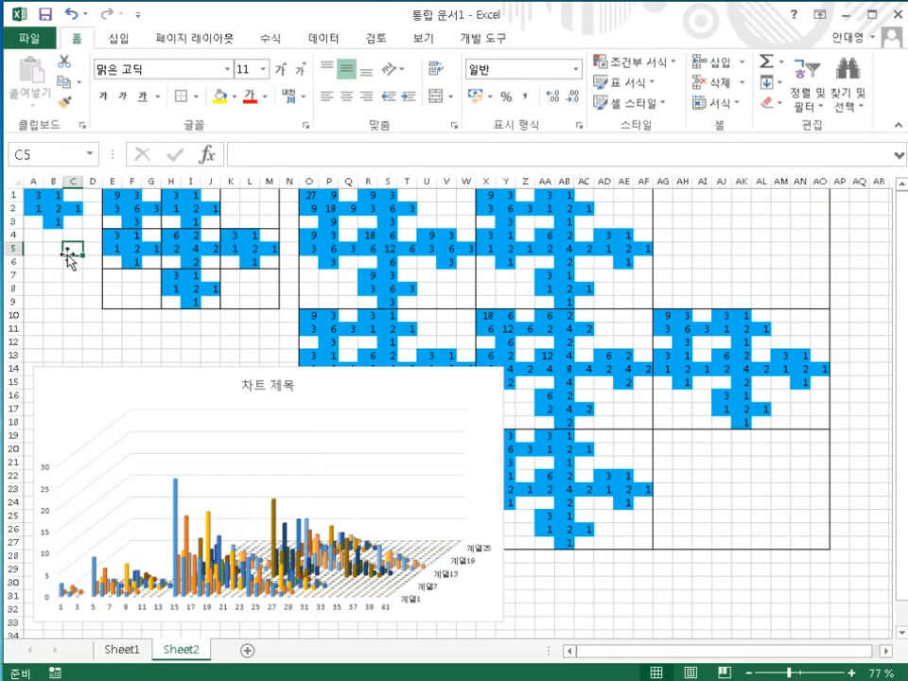
click(75, 195)
text(2)
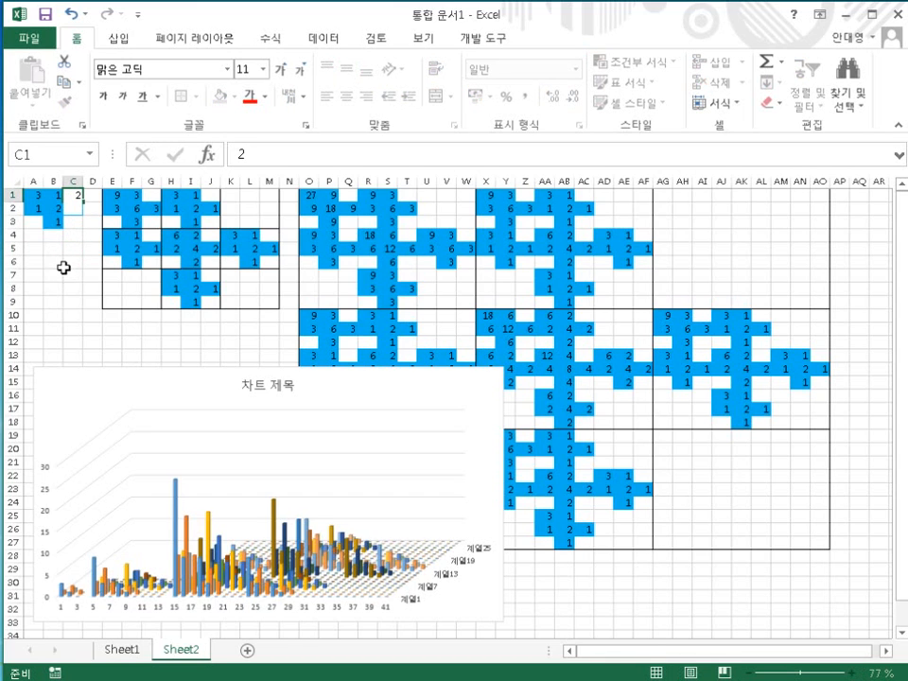
click(68, 262)
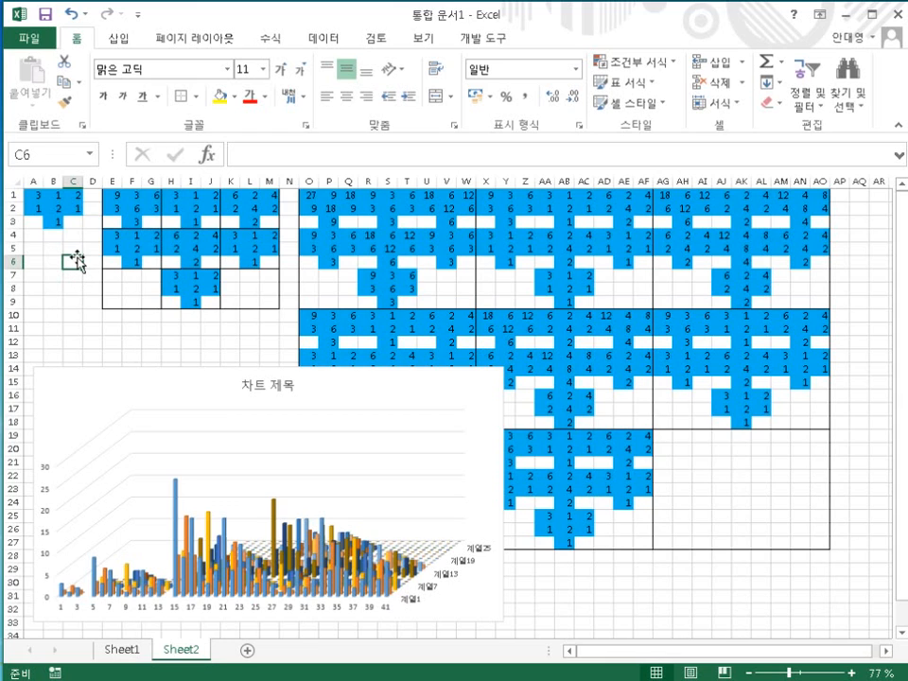
- Set the seed block's corner cells A1 and C1 to 0 and A3 to 2
click(38, 194)
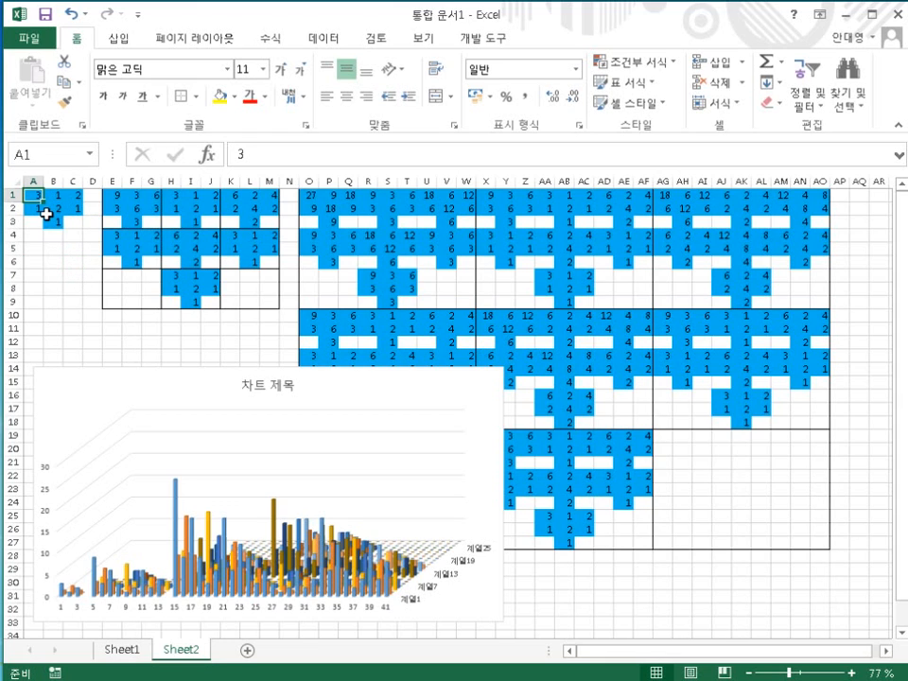
text(0)
click(36, 219)
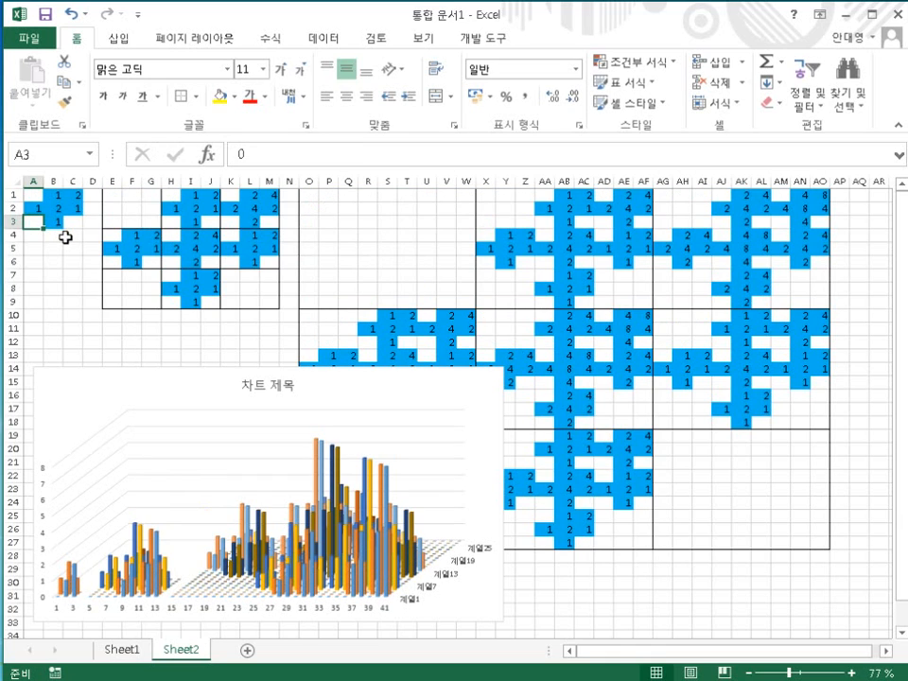
text(2)
click(55, 251)
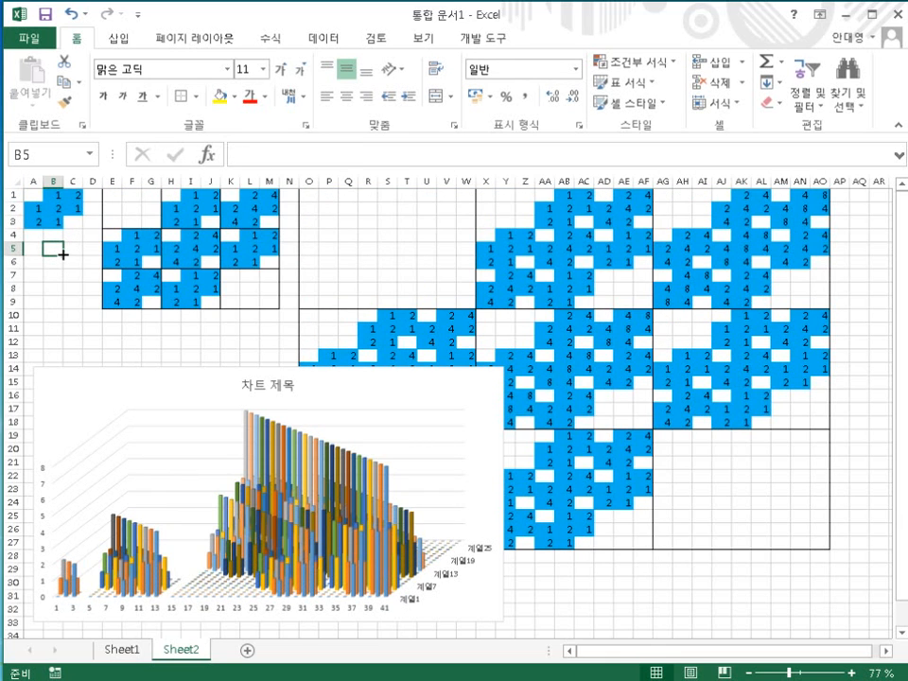
click(77, 196)
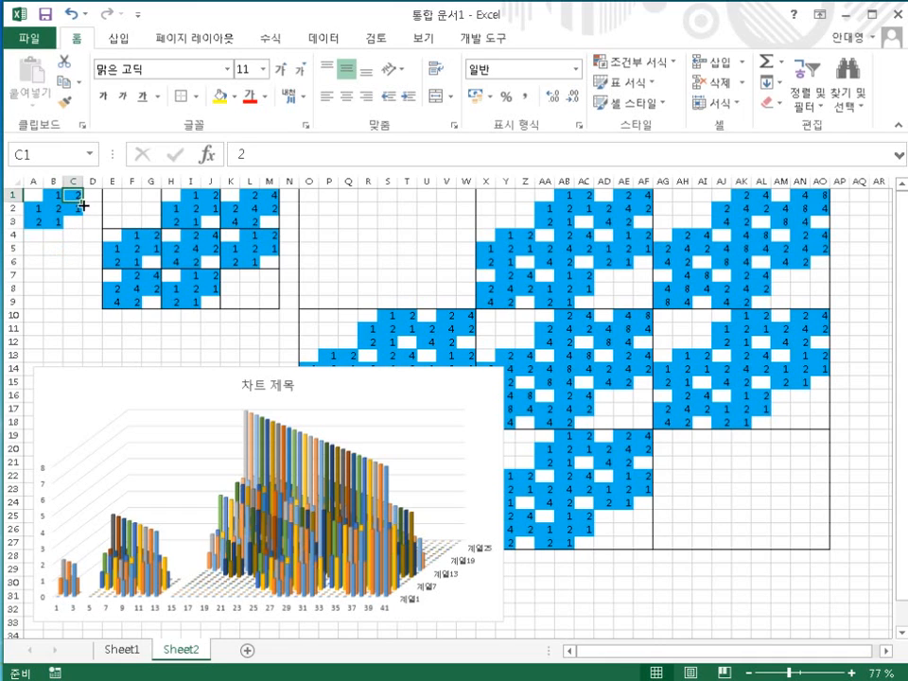
text(0)
click(68, 262)
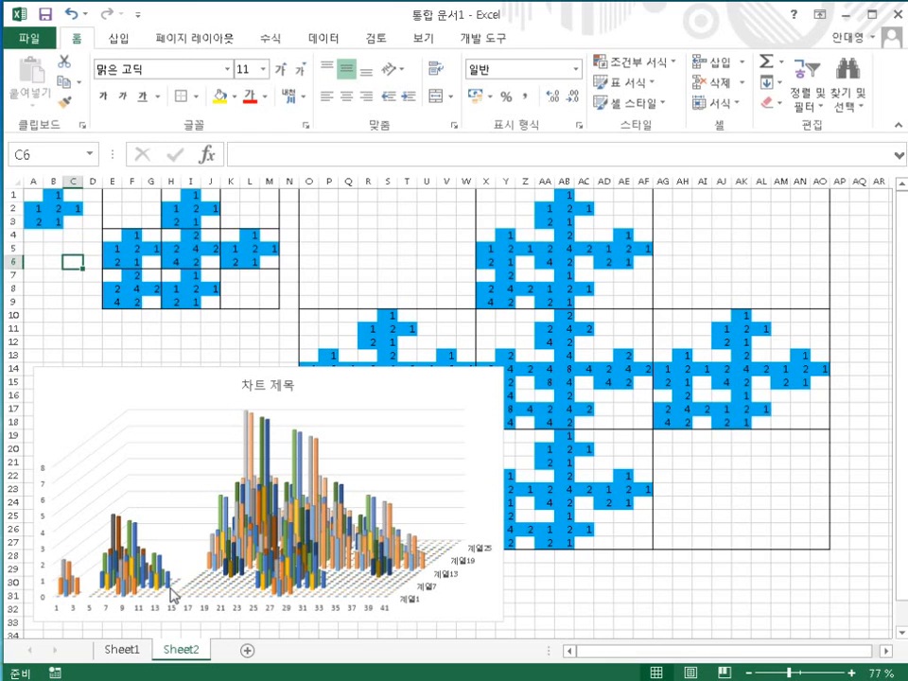
- Enlarge the chart's plot area so the 3-D columns fill the whole chart frame
click(461, 582)
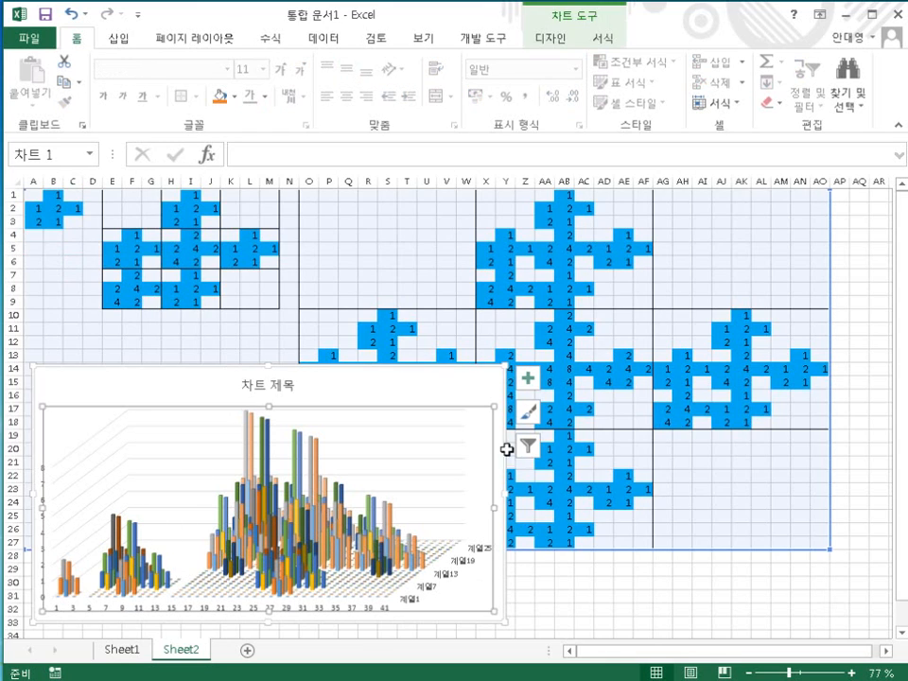
drag(494, 406, 648, 325)
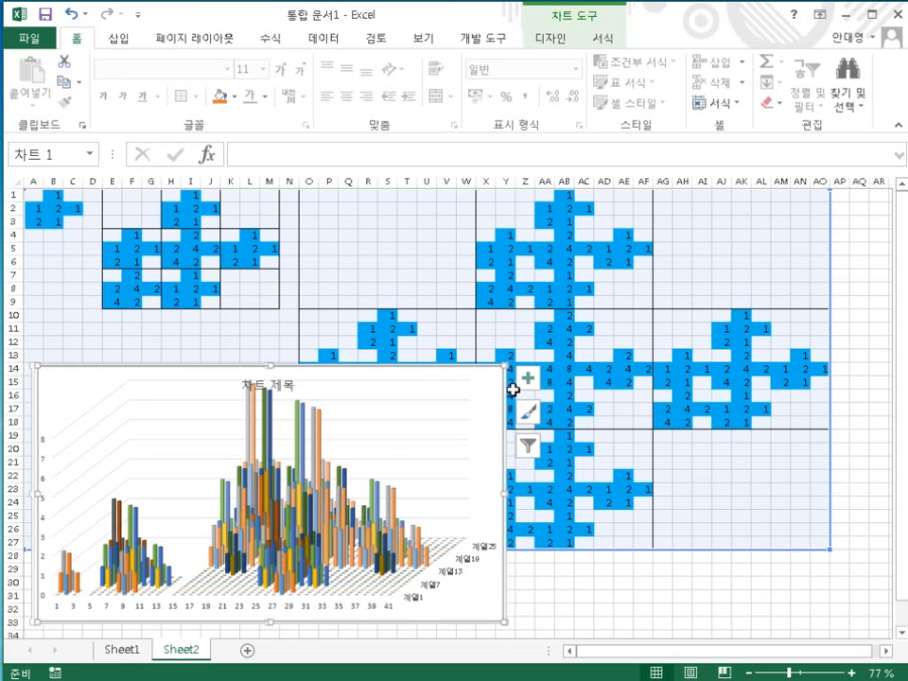
mouse_move(503, 375)
mouse_down()
mouse_move(523, 355)
mouse_move(504, 366)
mouse_up()
- Set the seed block's middle row, A2, B2 and C2, to 0
click(33, 208)
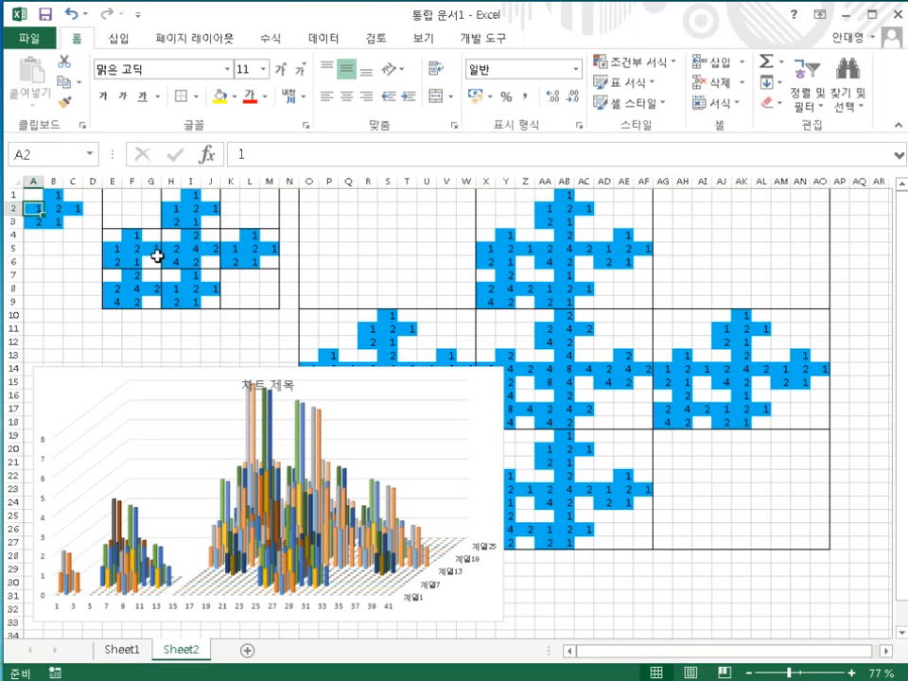
text(0)
key(Tab)
text(0)
key(Tab)
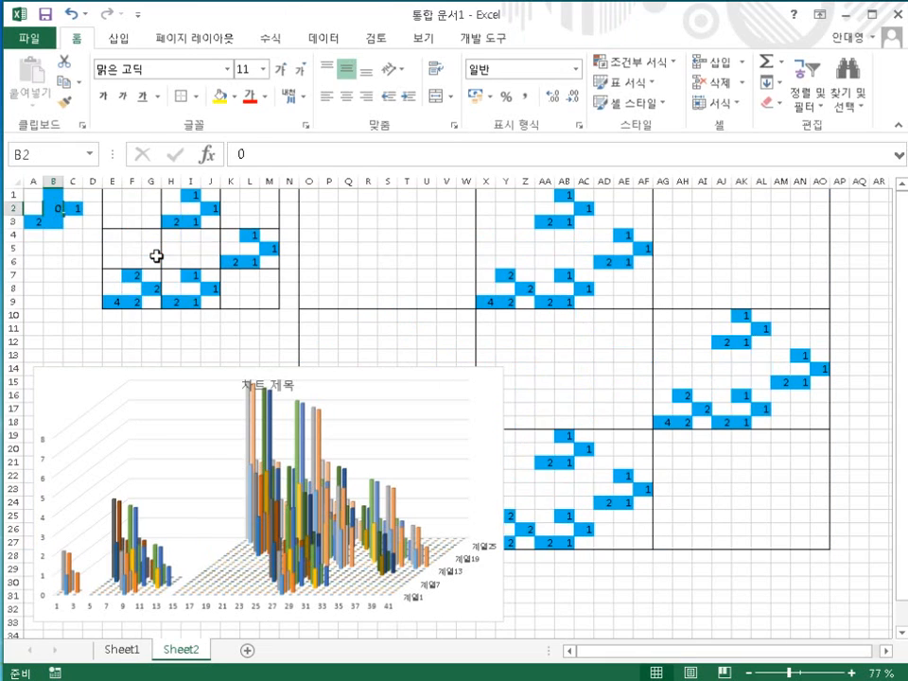
text(0)
key(Left)
- Set the first row's corner cells in the seed block, A1 to 1 and C1 to 2
key(Left)
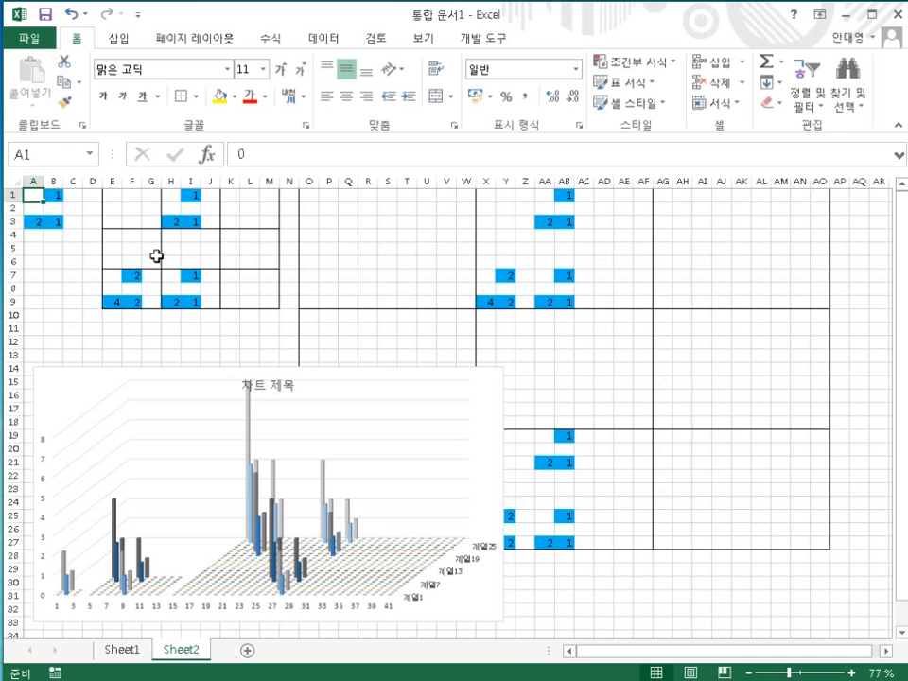
text(1)
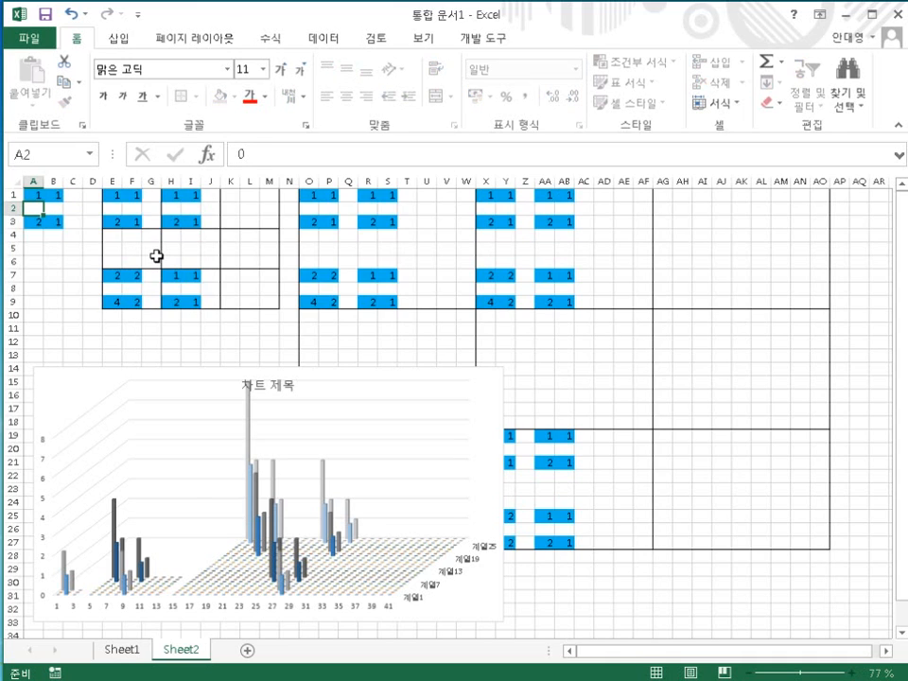
key(Return)
key(Right)
key(Right)
key(Up)
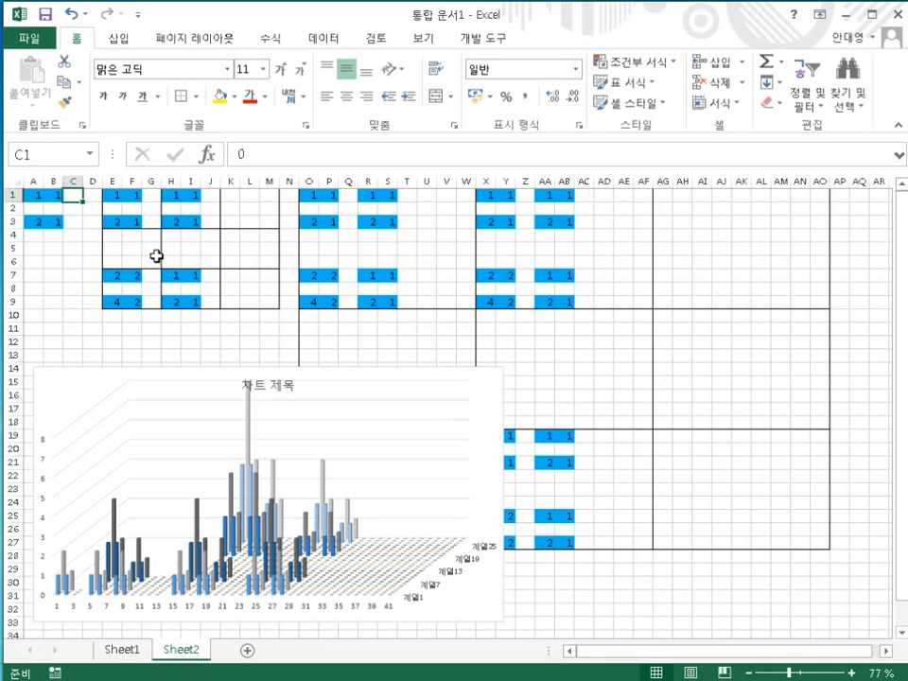
text(2)
key(Return)
- Set the seed block's cell C3 to 4 and cell C2 to 2
key(Down)
key(Down)
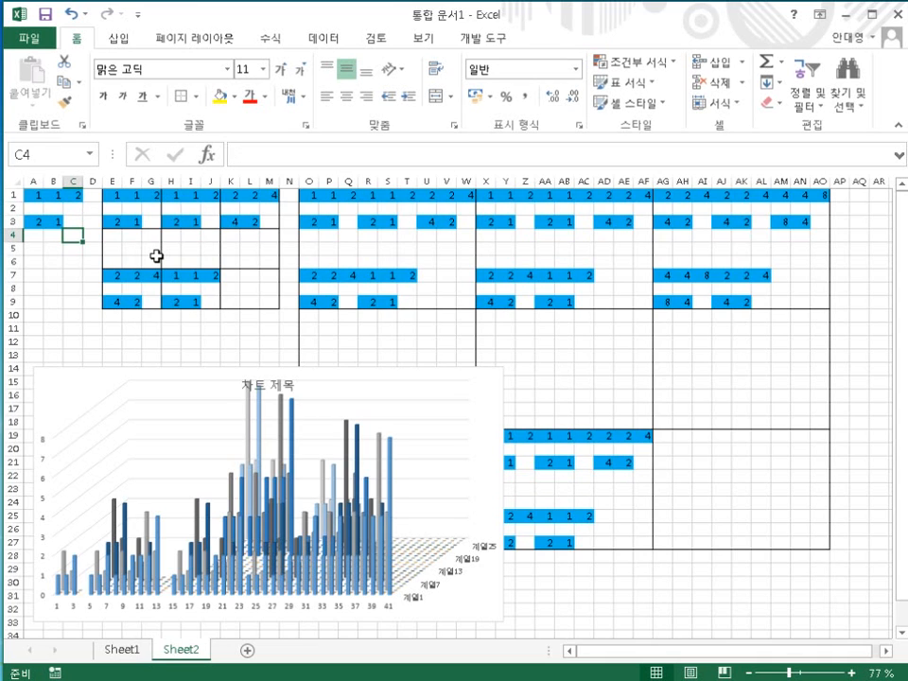
key(Up)
text(4)
key(Return)
key(Up)
key(Up)
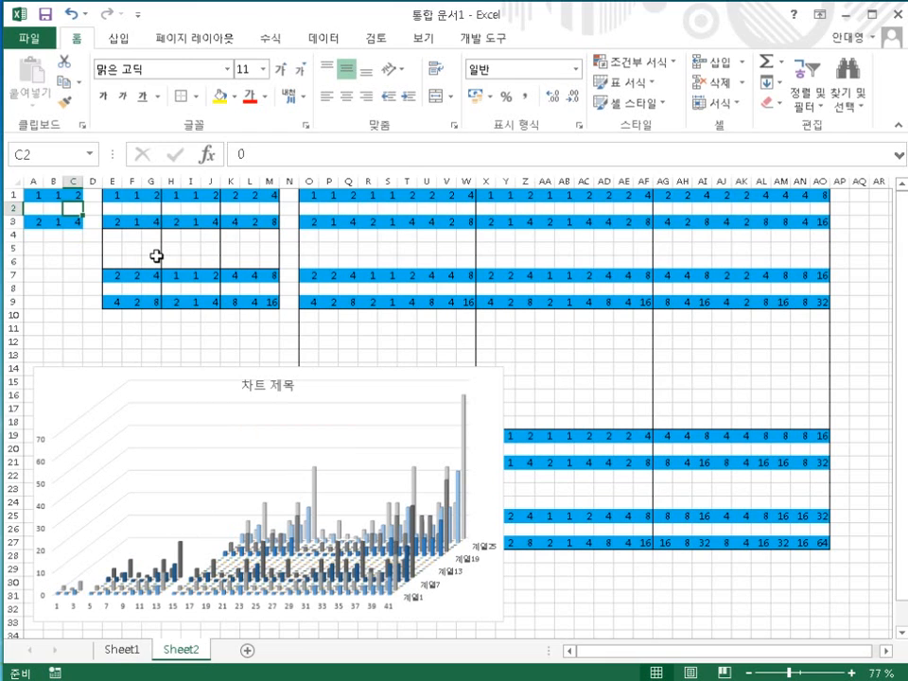
text(2)
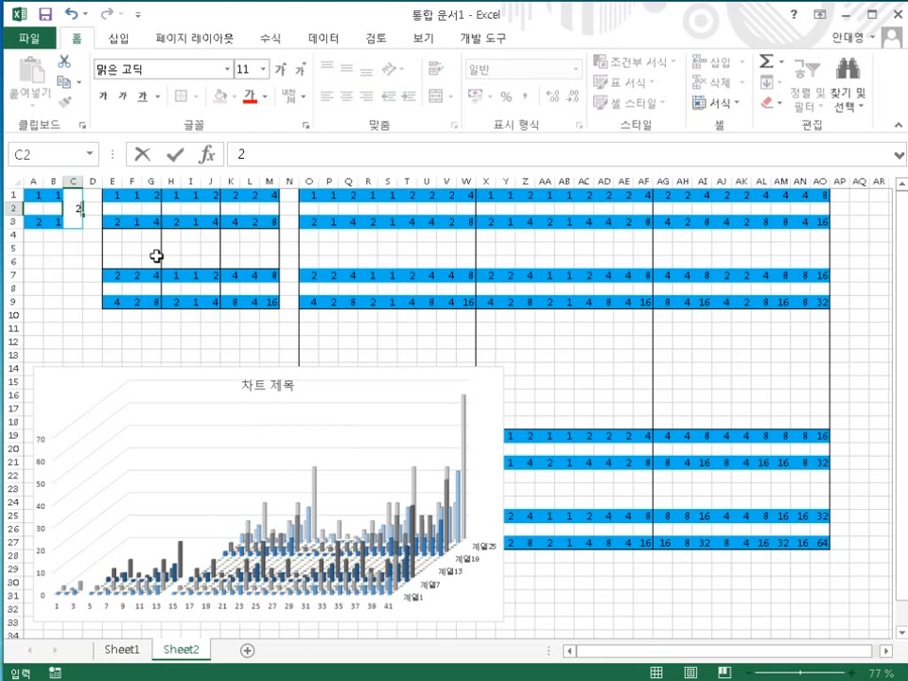
key(Return)
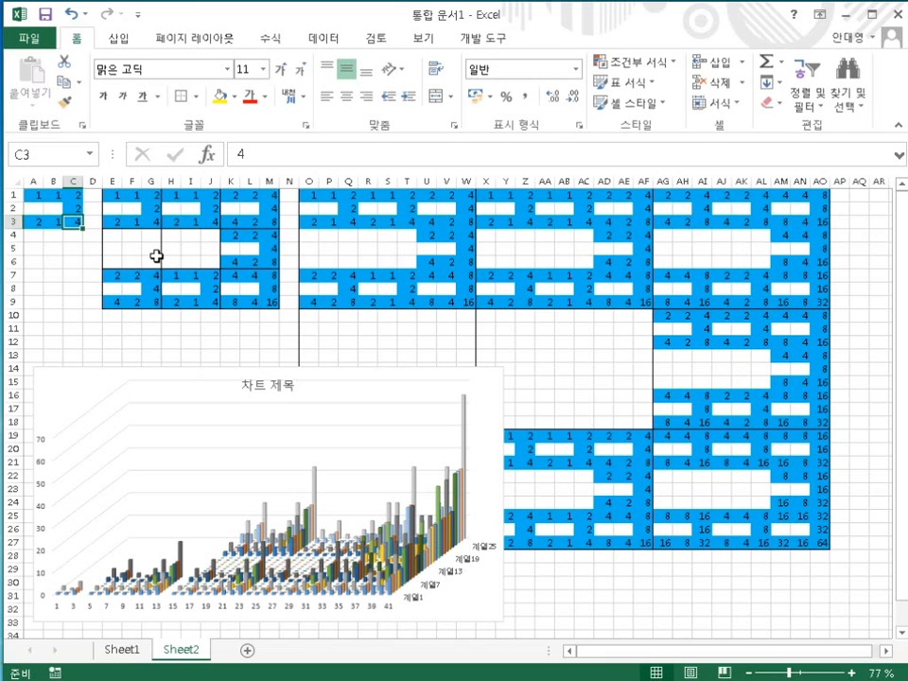